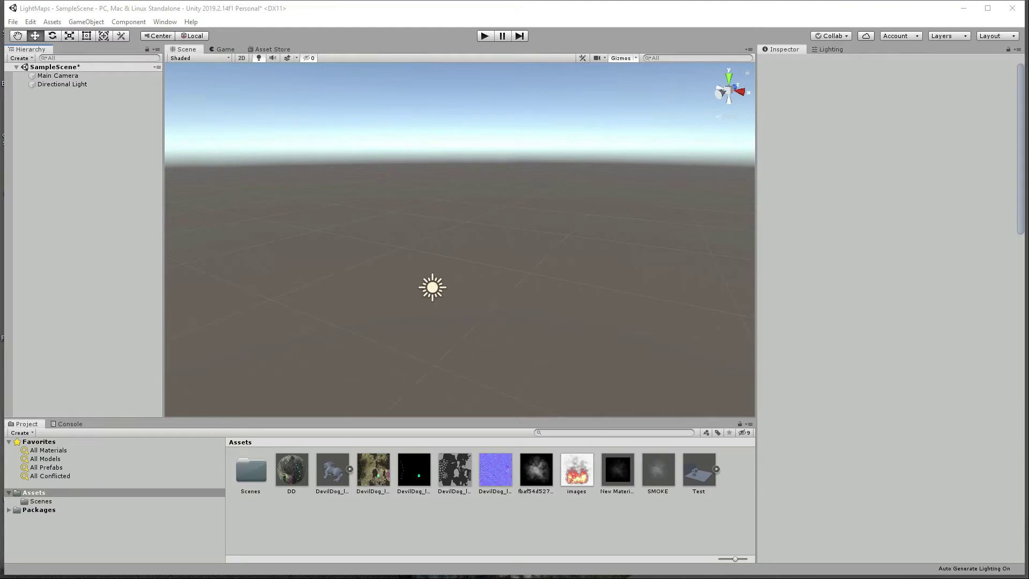
# Add a Particle System effect object to the scene
pyautogui.click(86, 22)
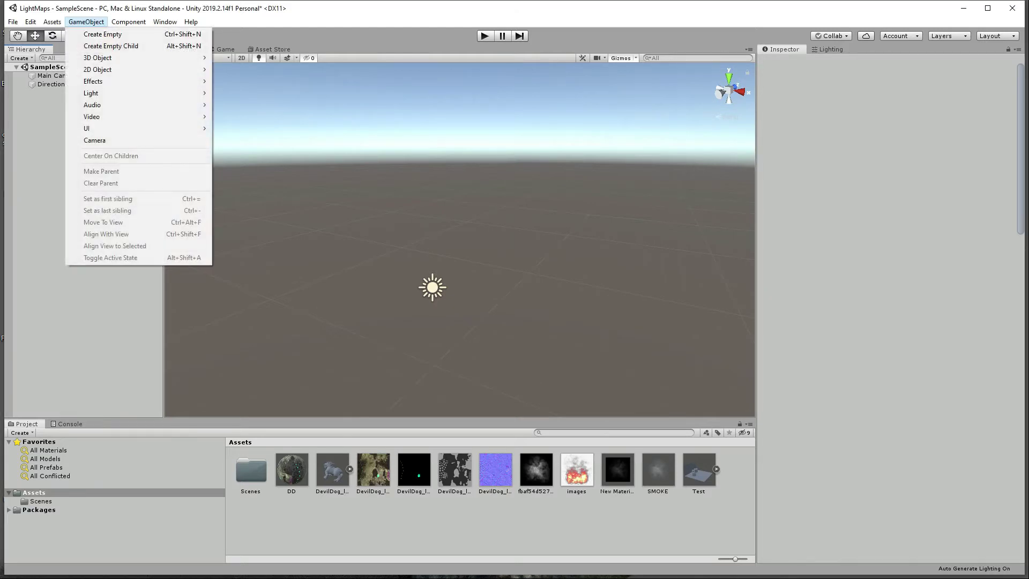
pyautogui.moveTo(98, 58)
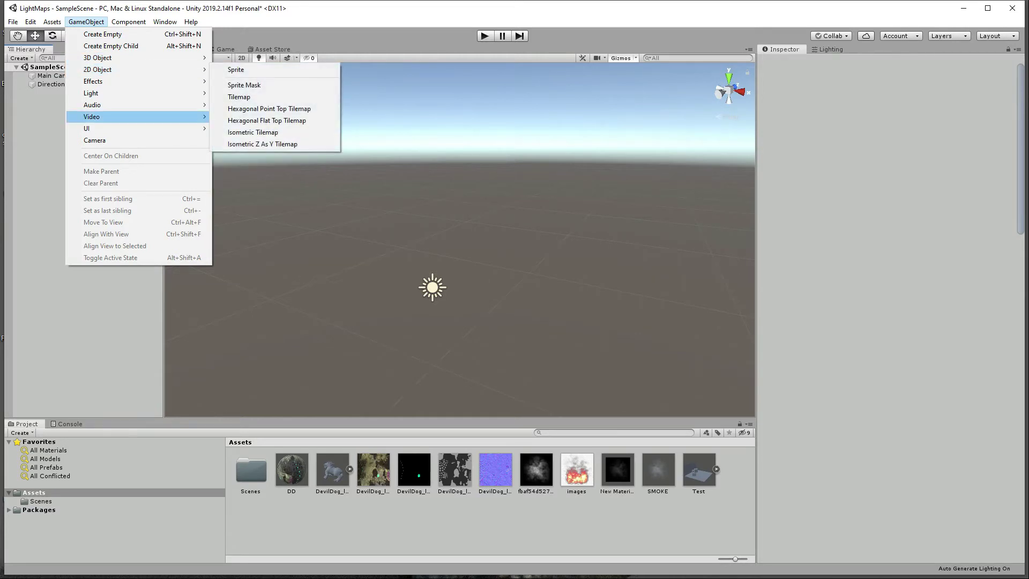
pyautogui.moveTo(92, 81)
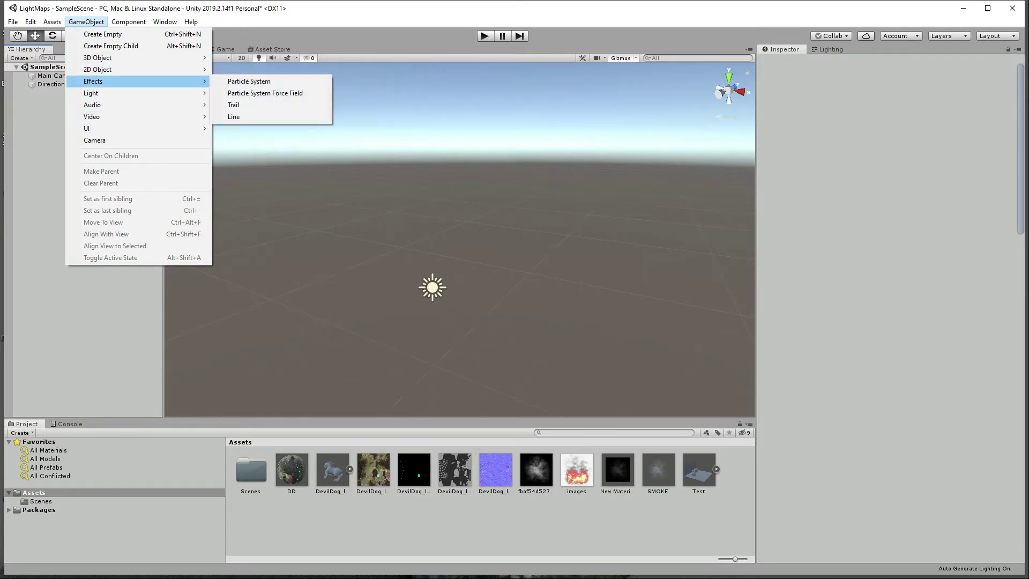
pyautogui.click(249, 81)
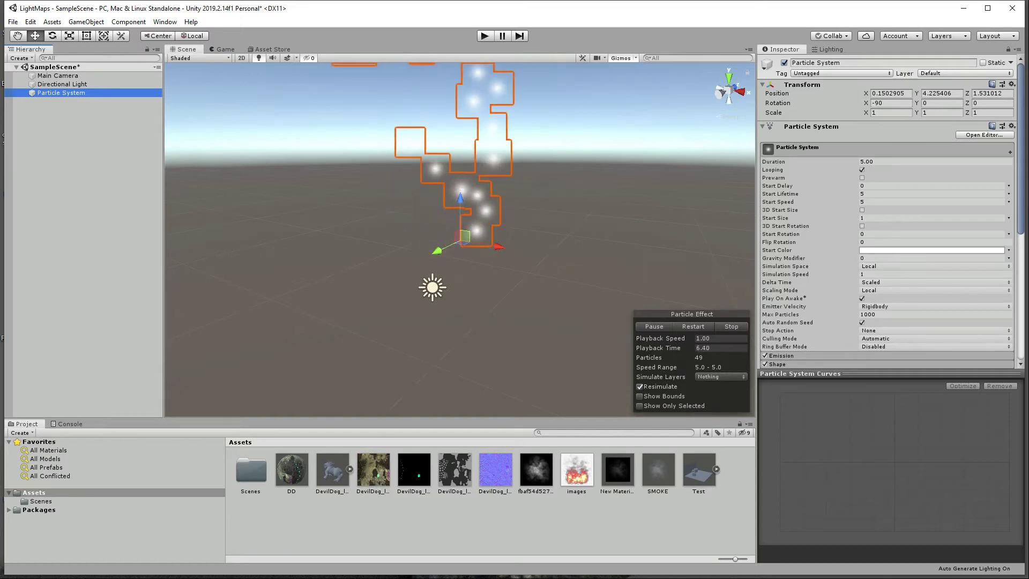
pyautogui.moveTo(461, 215); pyautogui.dragTo(406, 310, button='middle')
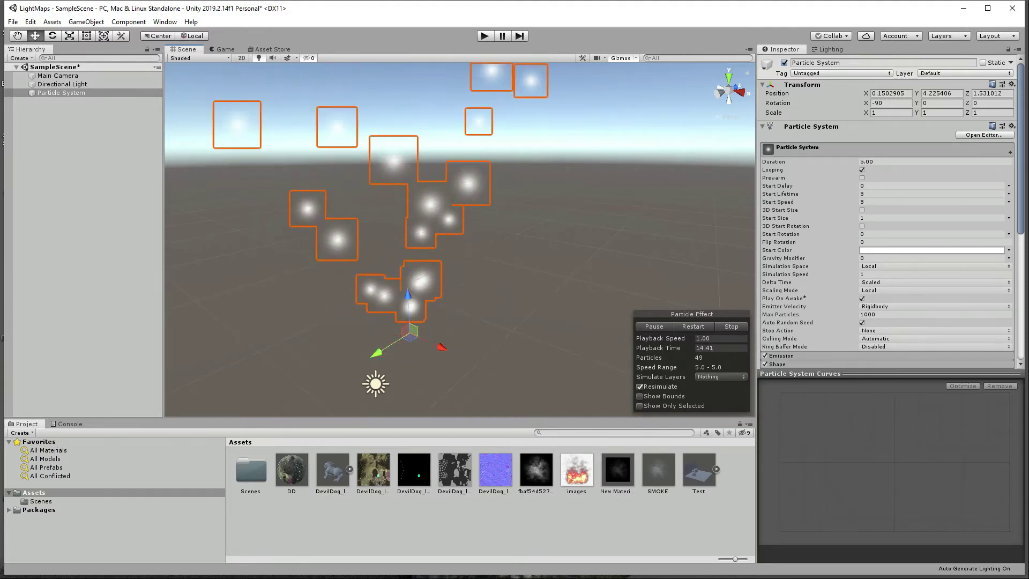
# Set the particle system's duration to 1.00 and view the whole emission
pyautogui.click(879, 161)
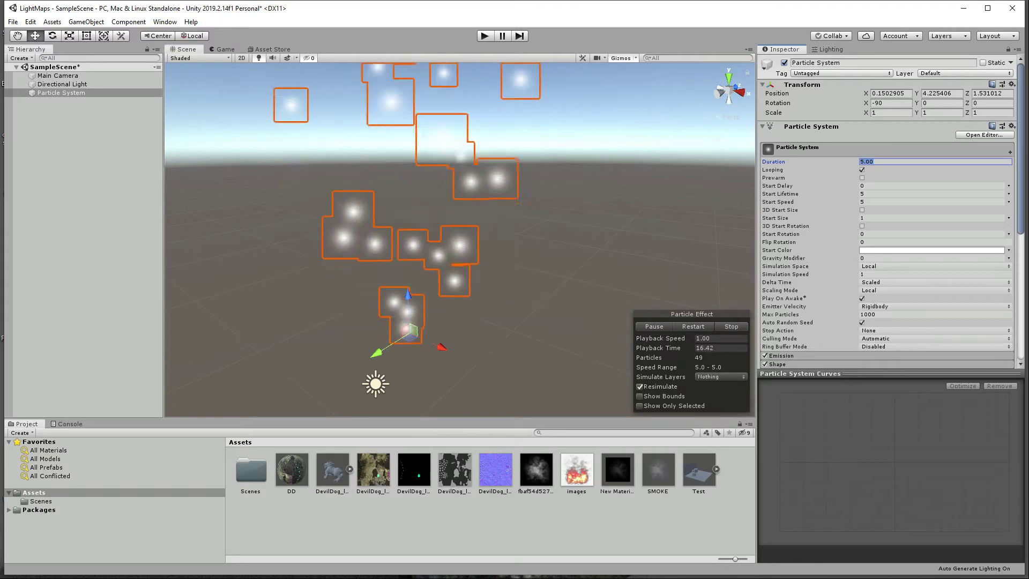
pyautogui.write('1.00')
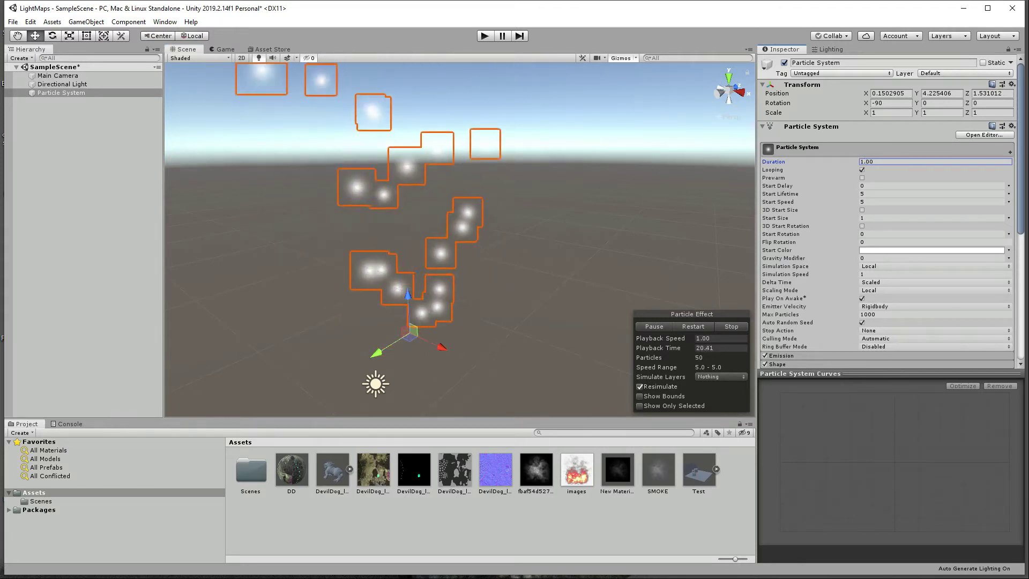
pyautogui.scroll(-8, 460, 240)
pyautogui.moveTo(460, 240); pyautogui.dragTo(461, 241, button='middle')
pyautogui.scroll(-3, 460, 240)
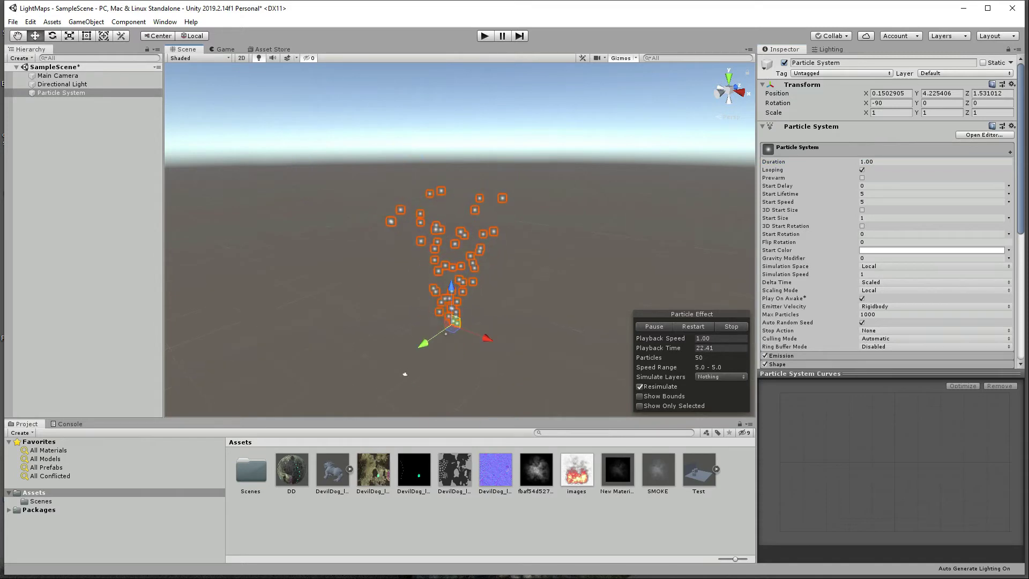
# Set the particle system's duration to 5.00
pyautogui.moveTo(875, 162); pyautogui.dragTo(847, 162)
pyautogui.write('5')
pyautogui.press('Return')
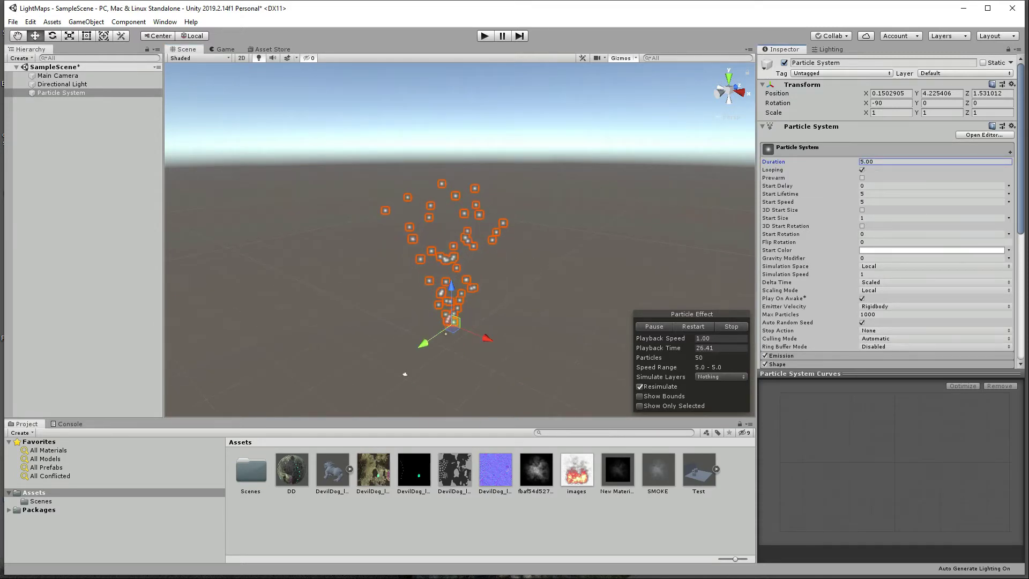
pyautogui.click(780, 194)
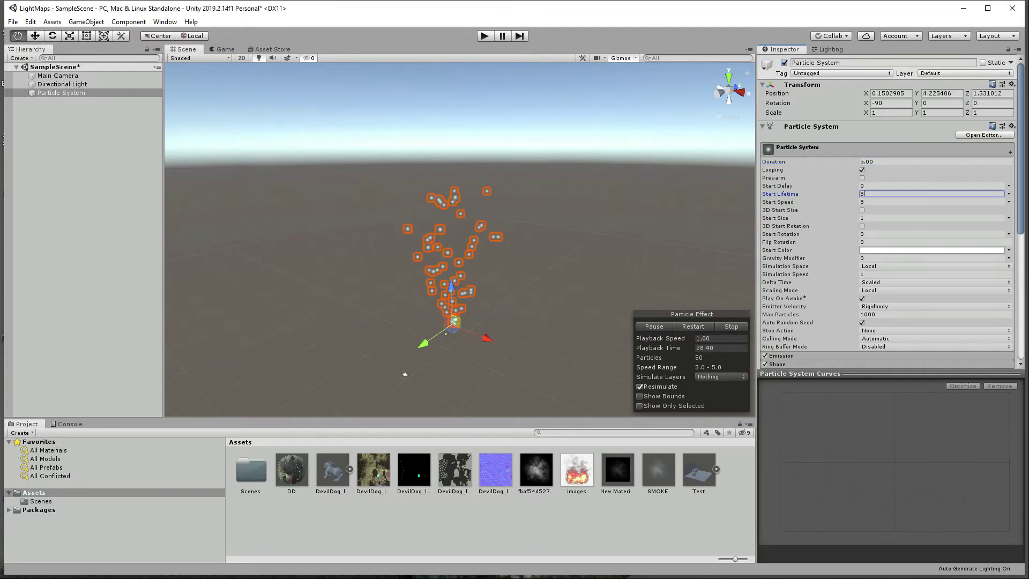
pyautogui.keyDown('alt'); pyautogui.moveTo(460, 240); pyautogui.dragTo(482, 240, button='right'); pyautogui.keyUp('alt')
pyautogui.scroll(2, 459, 239)
pyautogui.moveTo(459, 268); pyautogui.dragTo(459, 230, button='middle')
pyautogui.scroll(2, 460, 239)
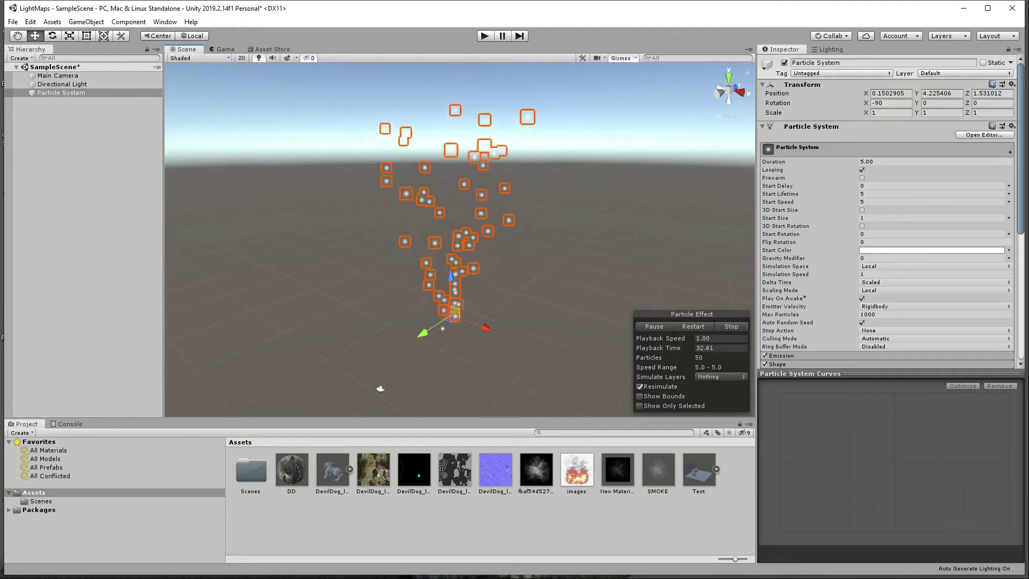
# Set the duration to 1.00 and preview the particle emission with looping turned off
pyautogui.click(862, 170)
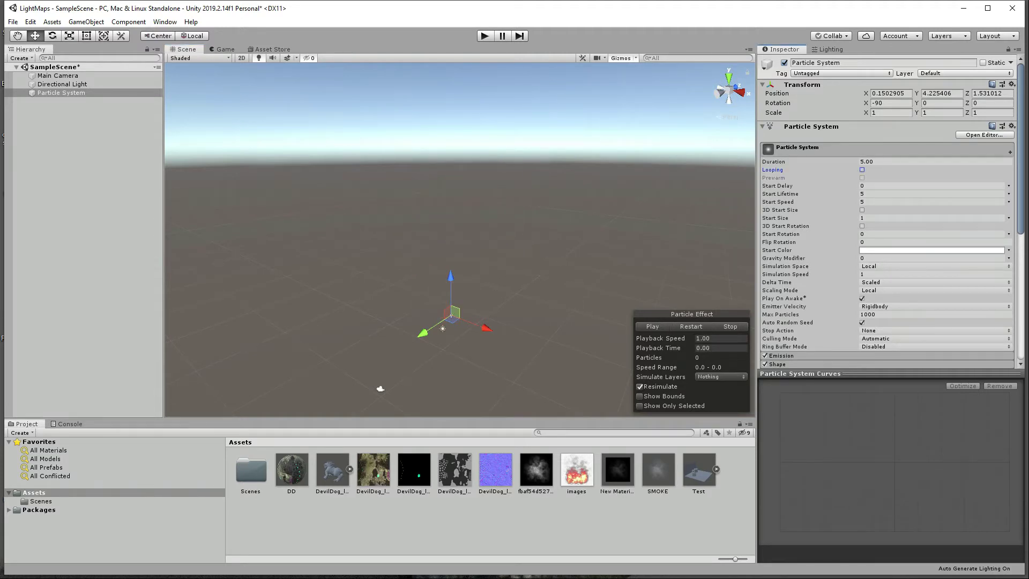
pyautogui.moveTo(875, 162); pyautogui.dragTo(853, 162)
pyautogui.write('1')
pyautogui.press('Return')
pyautogui.click(862, 170)
pyautogui.click(652, 326)
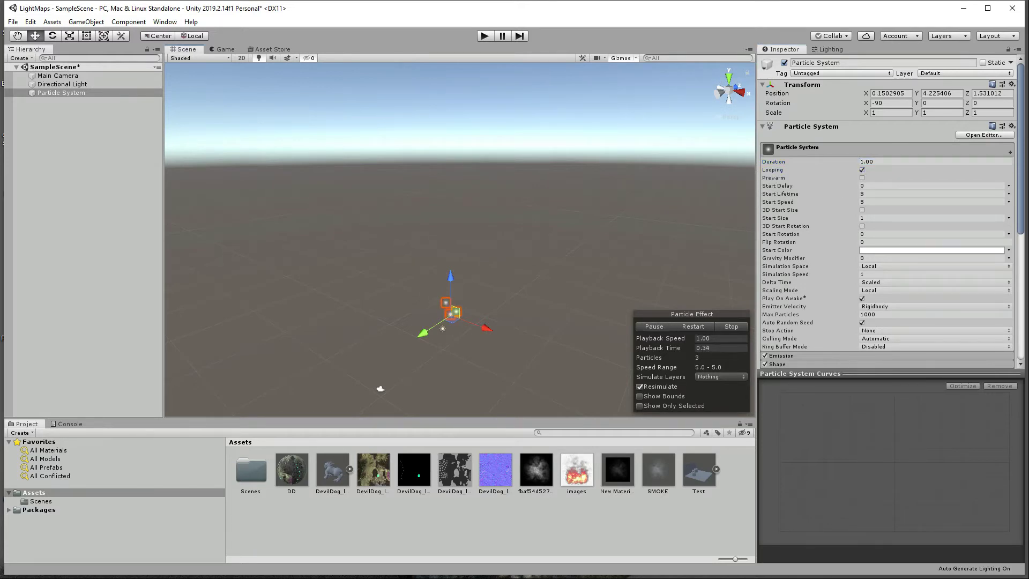
pyautogui.click(862, 170)
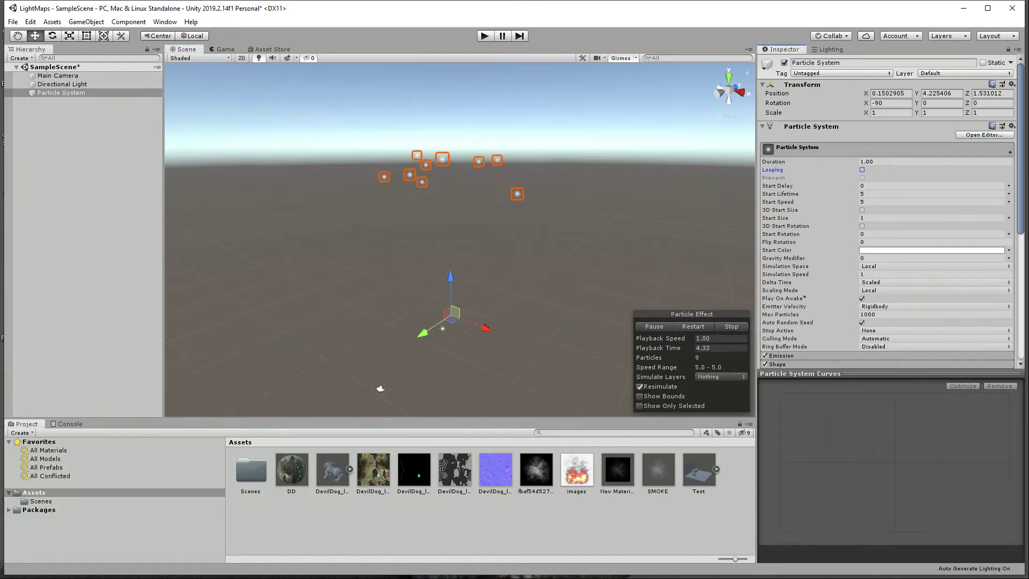
# Preview the non-looping emission with a duration of 5.00 and turn looping back on
pyautogui.click(879, 161)
pyautogui.write('5')
pyautogui.press('Return')
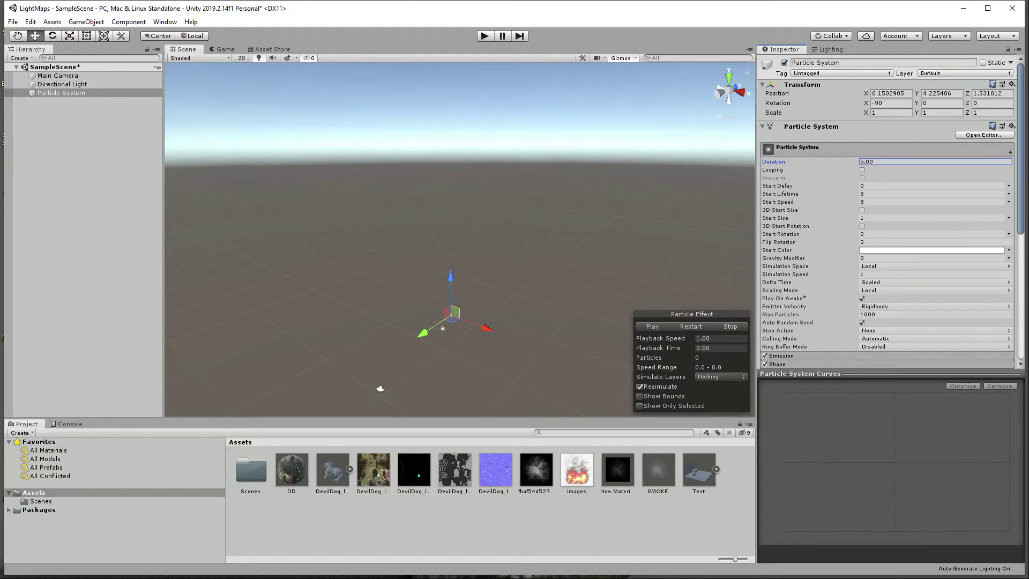
pyautogui.click(653, 327)
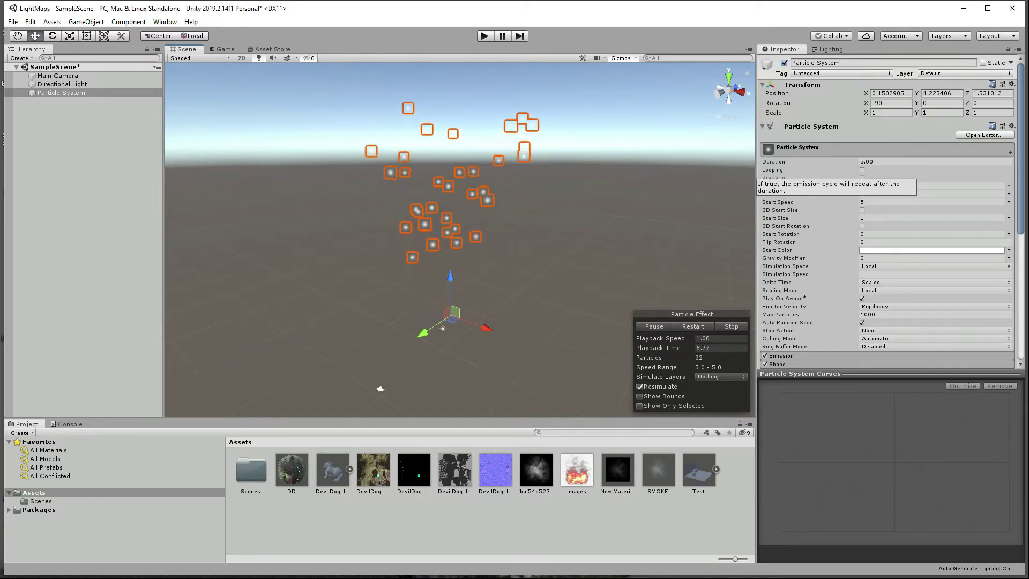
pyautogui.click(862, 170)
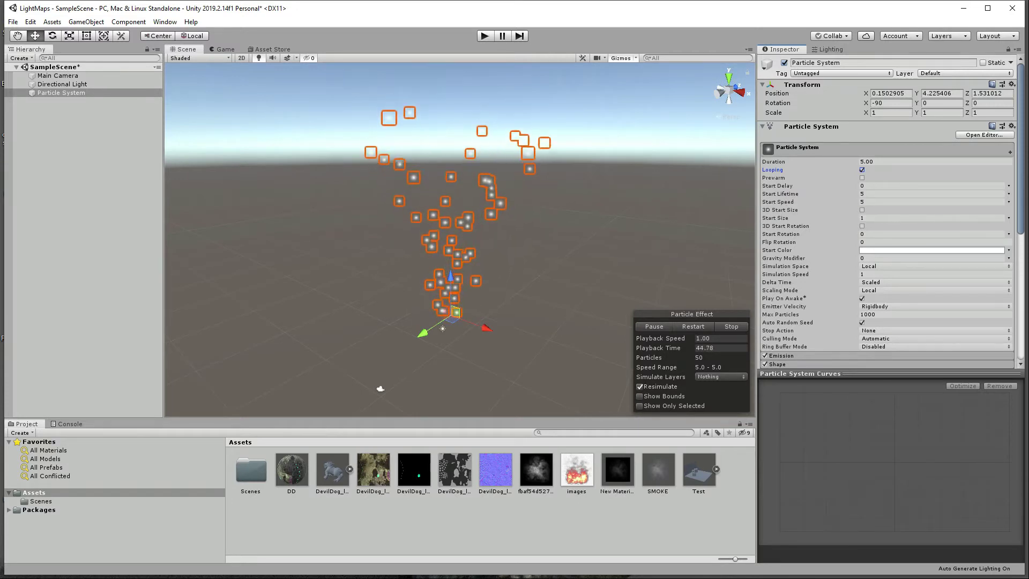
# Set the particles' start speed to 4 and their start size to 5
pyautogui.click(886, 202)
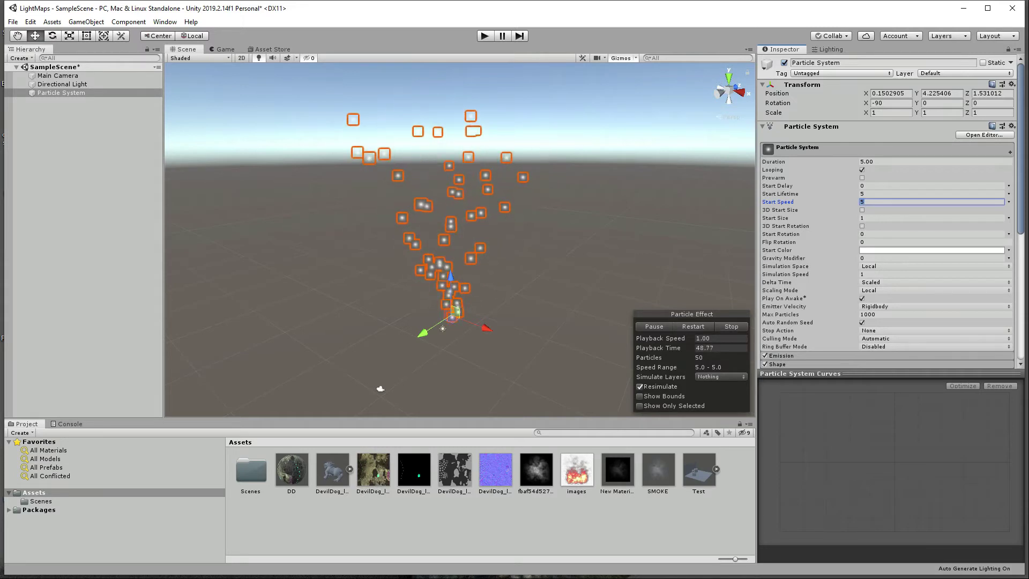
pyautogui.write('1')
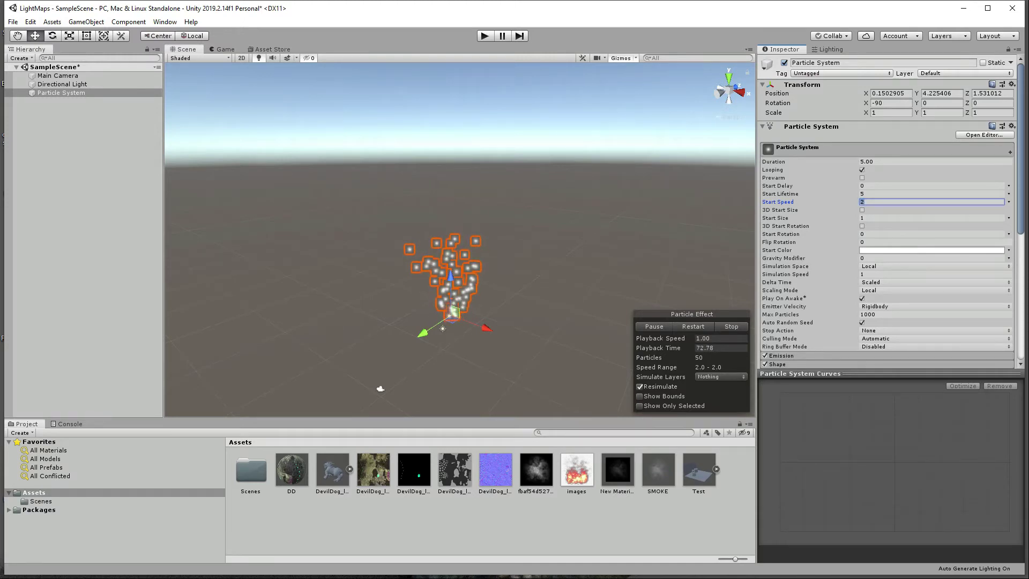
pyautogui.write('4')
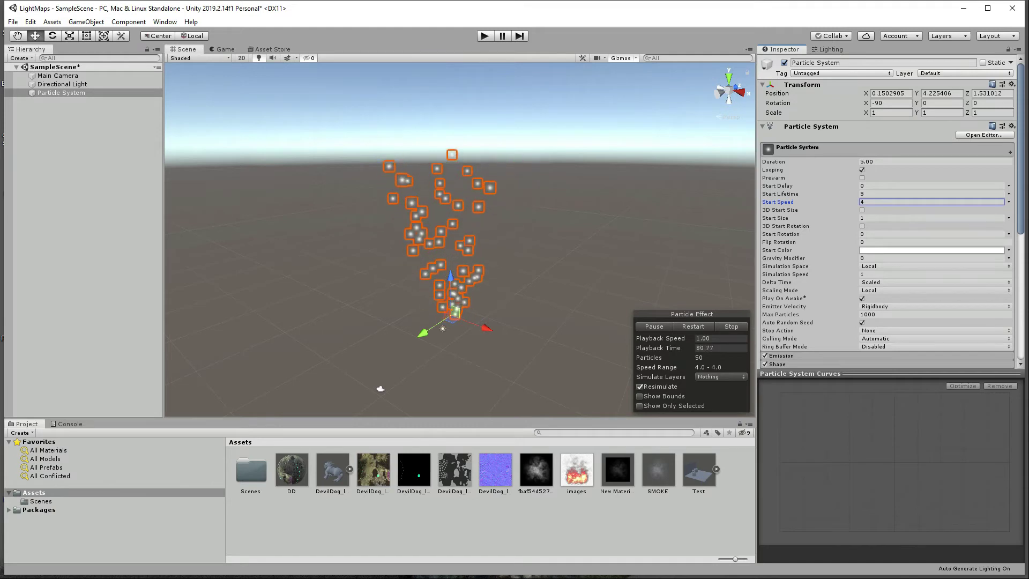
pyautogui.click(864, 219)
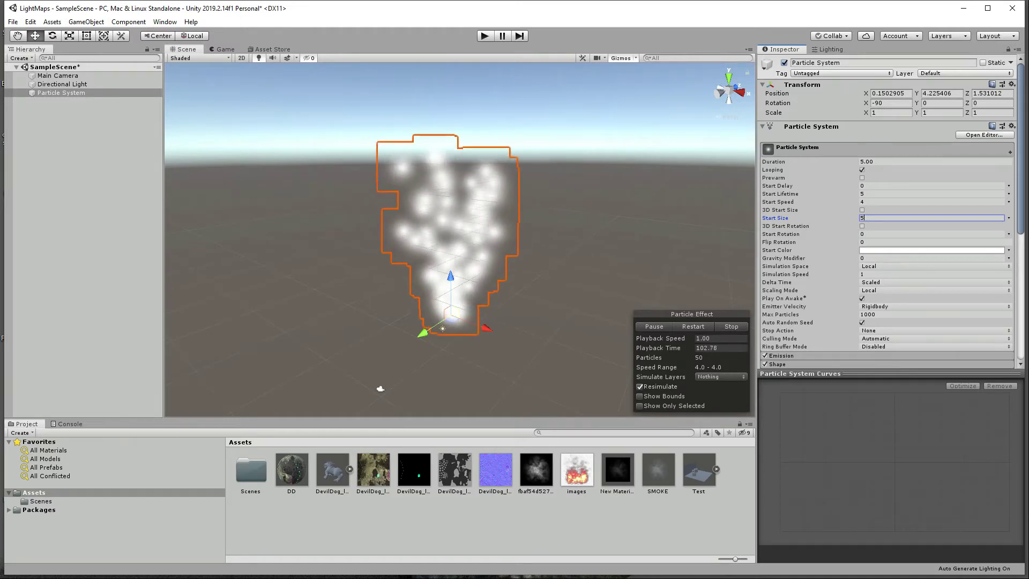
# Enable 3D start rotation for the particles and set the flip rotation to 0.25
pyautogui.click(862, 227)
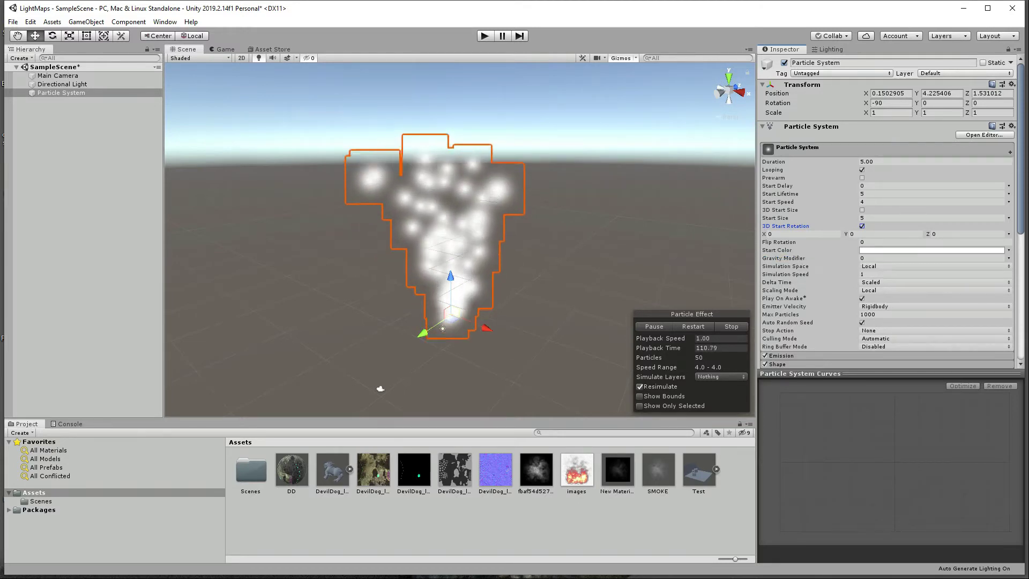
pyautogui.click(866, 242)
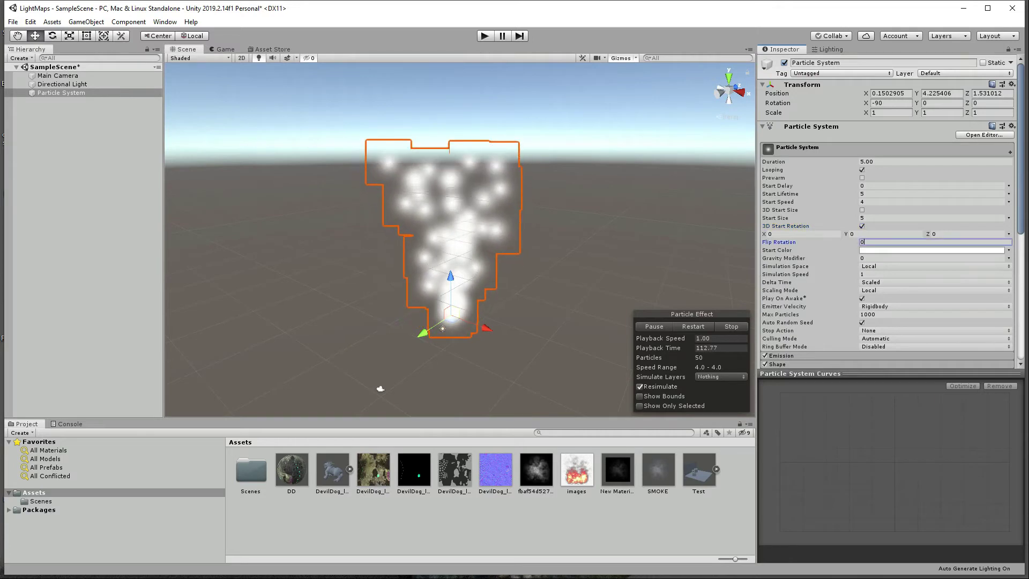
pyautogui.write('0.25')
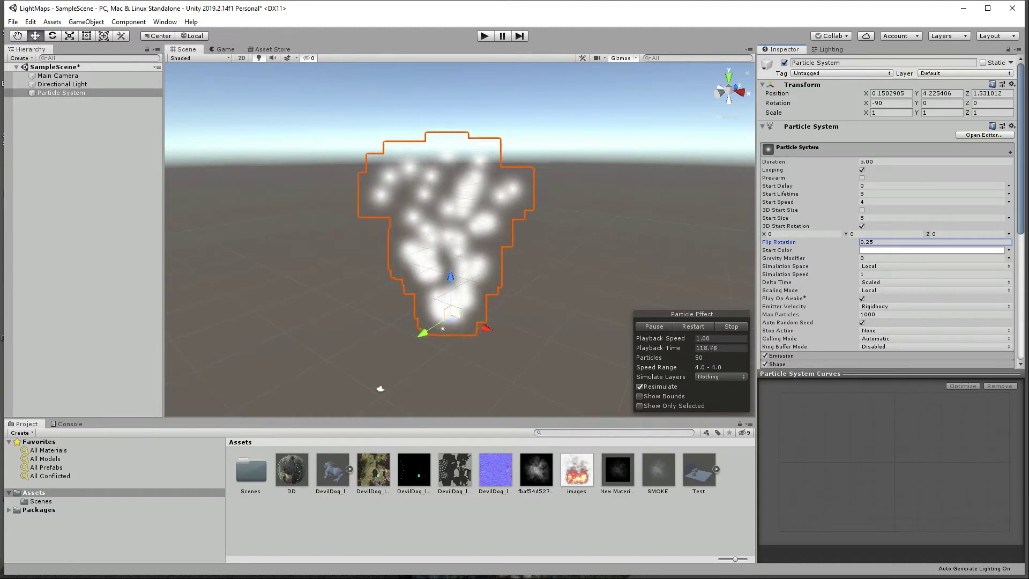
# Set the particles' start color to pure red (FF0000)
pyautogui.click(911, 250)
pyautogui.moveTo(56, 170); pyautogui.dragTo(111, 171)
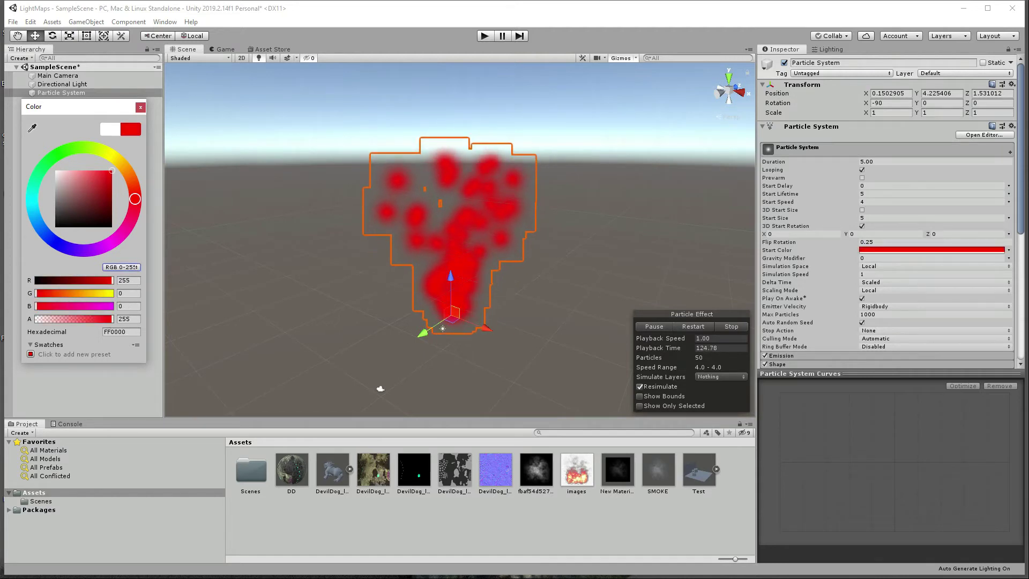
pyautogui.click(912, 250)
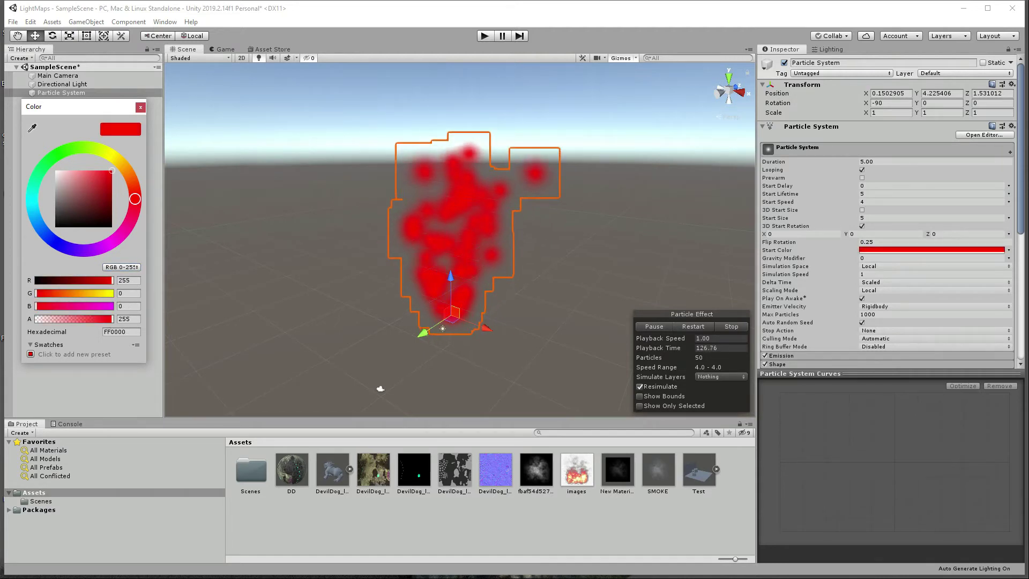
# Try a gravity modifier of 0.1 on the particles and settle on 0.01
pyautogui.click(906, 258)
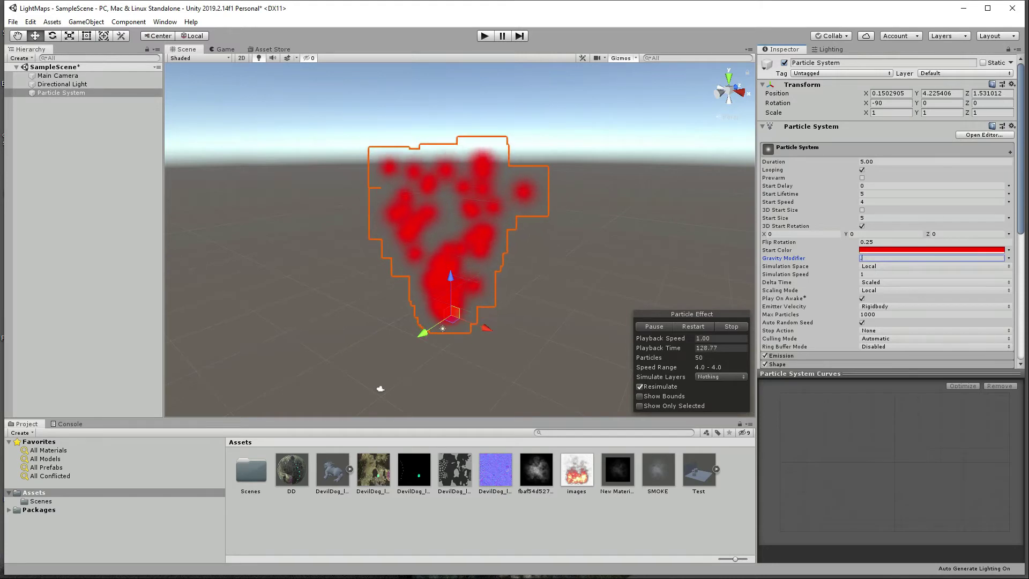
pyautogui.write('0.1')
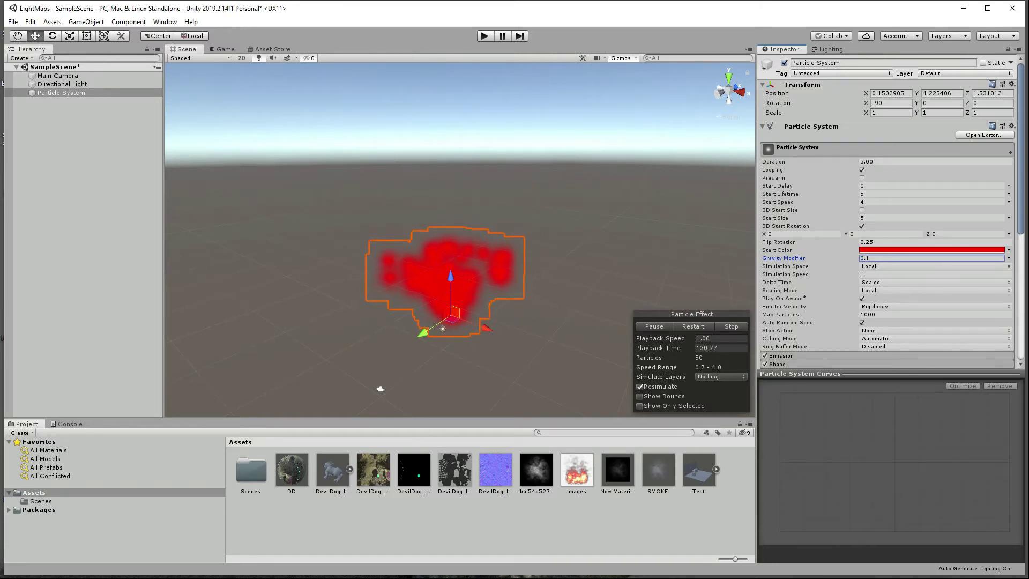
pyautogui.click(866, 258)
pyautogui.write('.0')
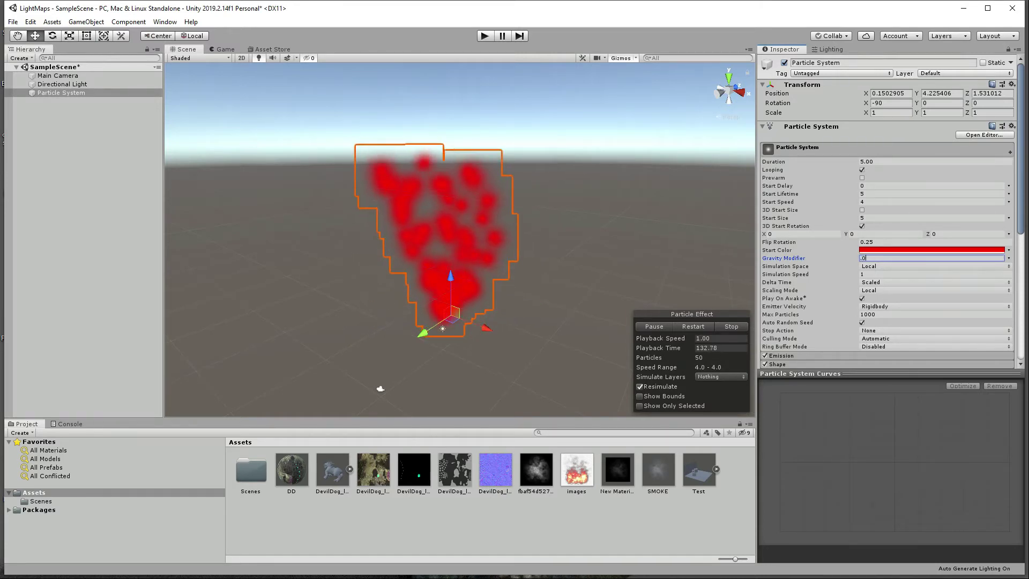
pyautogui.write('1')
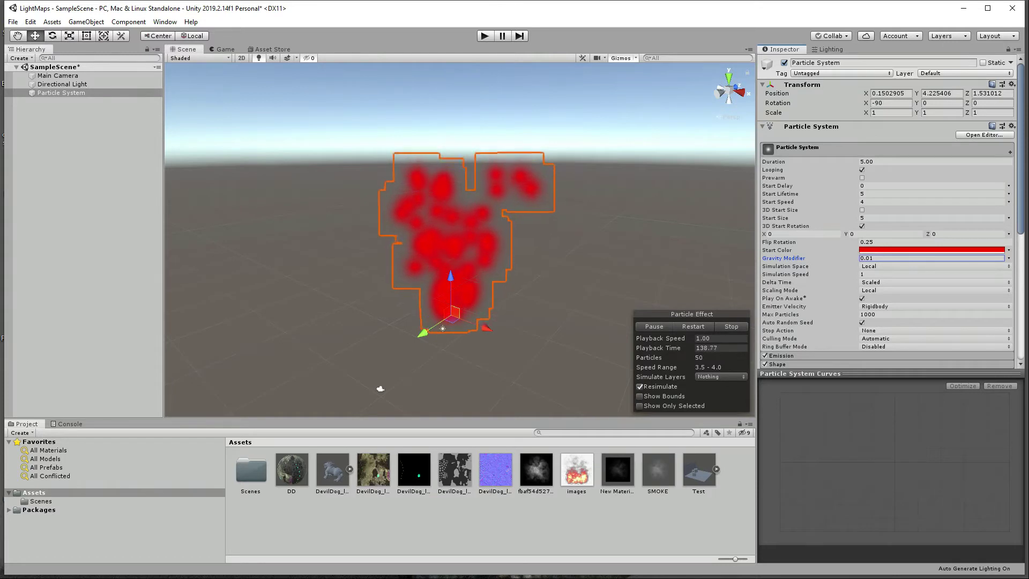
# Expand the particle system's Shape module and review the available emitter shapes and settings, keeping Cone
pyautogui.scroll(-5, 890, 214)
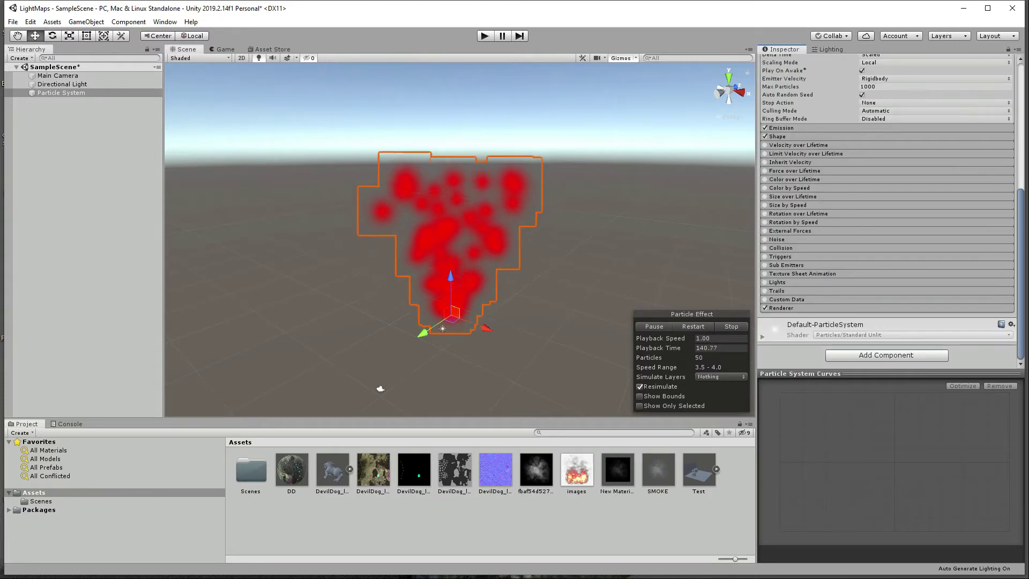
pyautogui.click(783, 136)
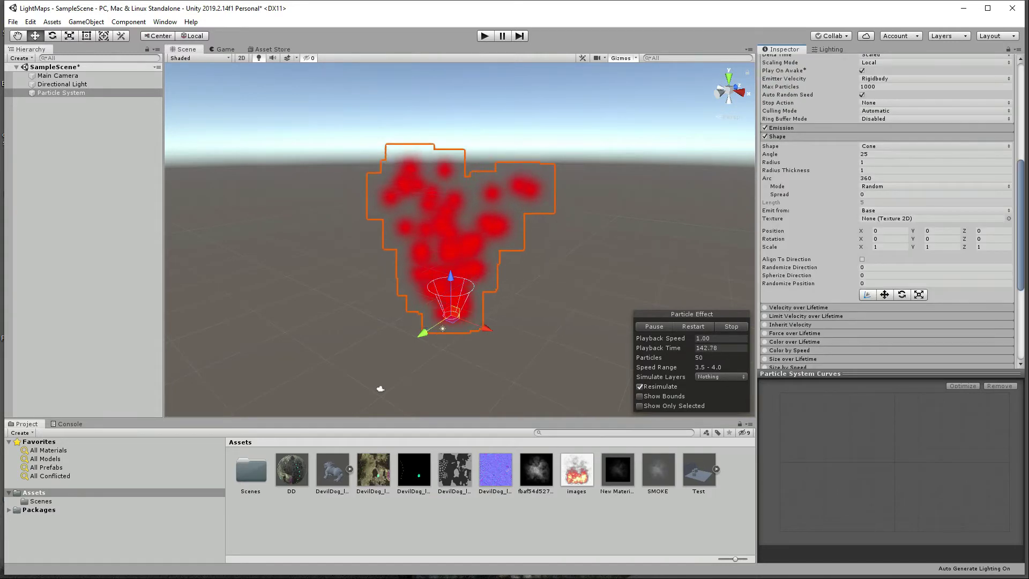
pyautogui.click(911, 146)
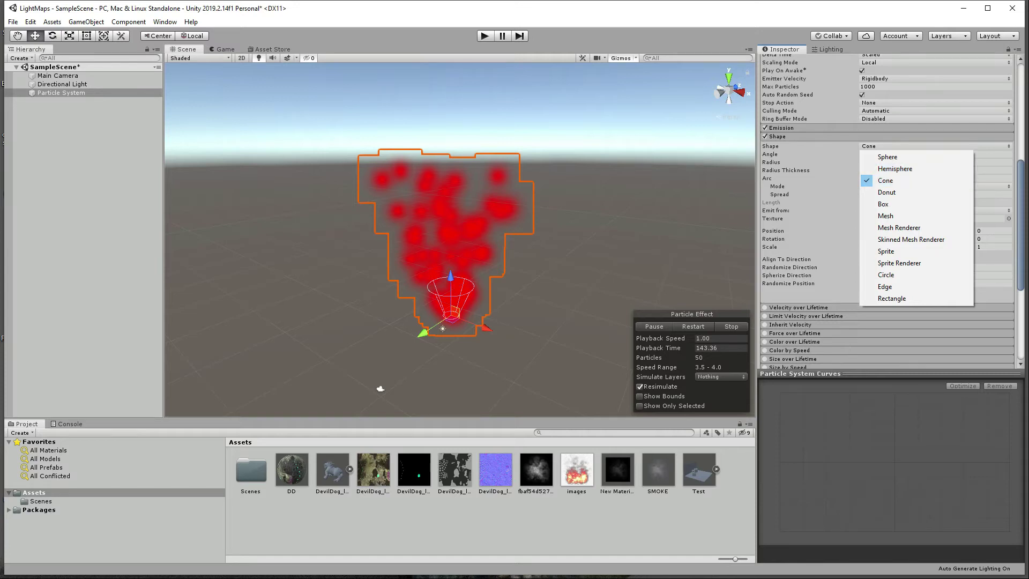
pyautogui.press('Escape')
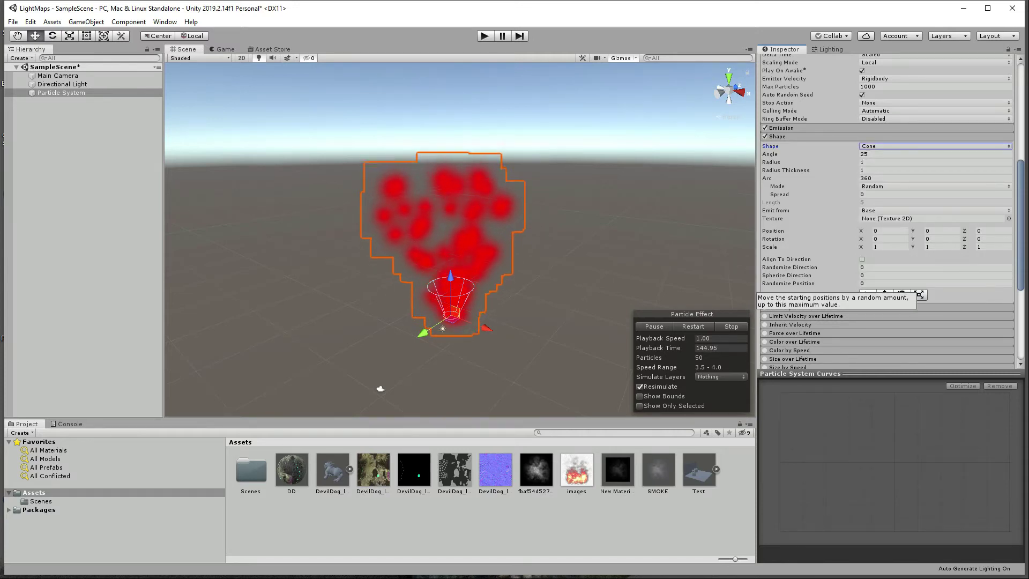
pyautogui.scroll(3, 777, 284)
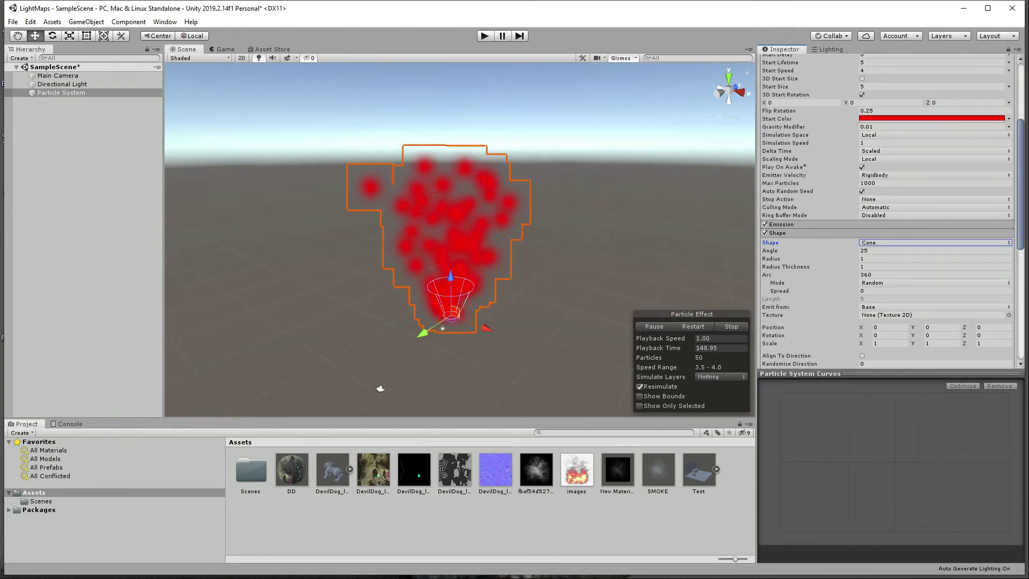
# Try maximum particle counts of 100 and 25 for the particle system and settle on 50
pyautogui.scroll(4, 888, 214)
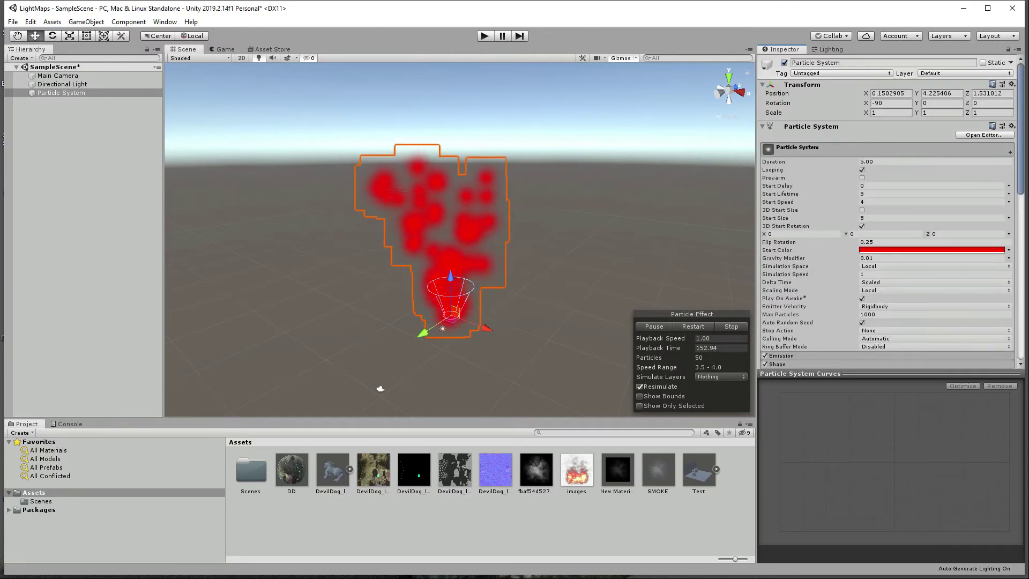
pyautogui.click(879, 315)
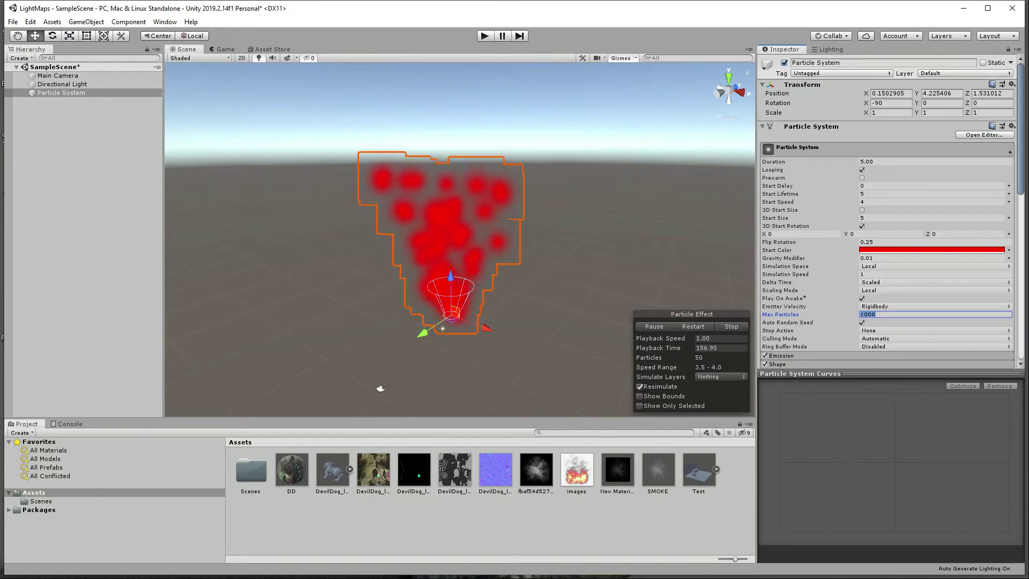
pyautogui.write('100')
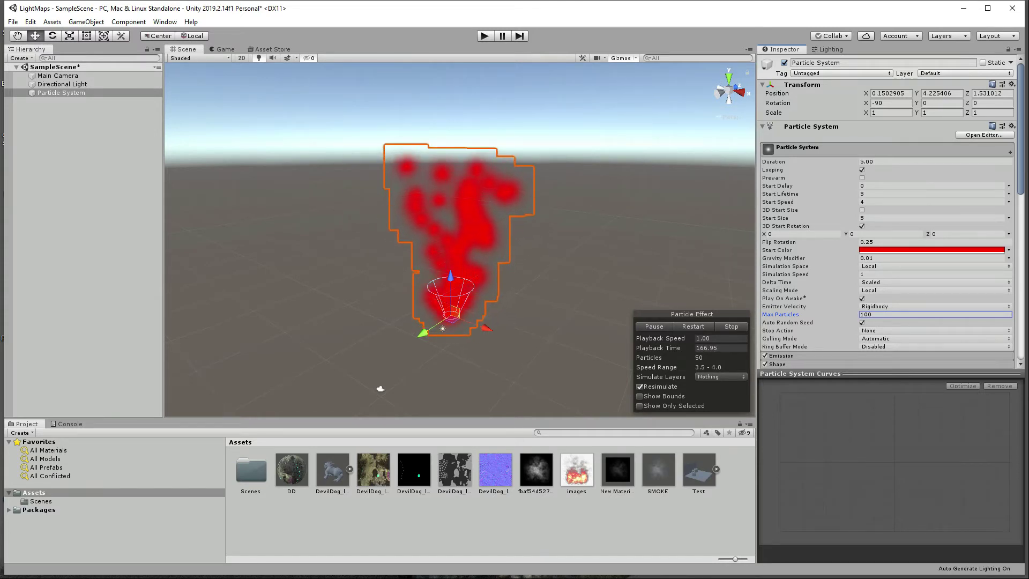
pyautogui.click(879, 314)
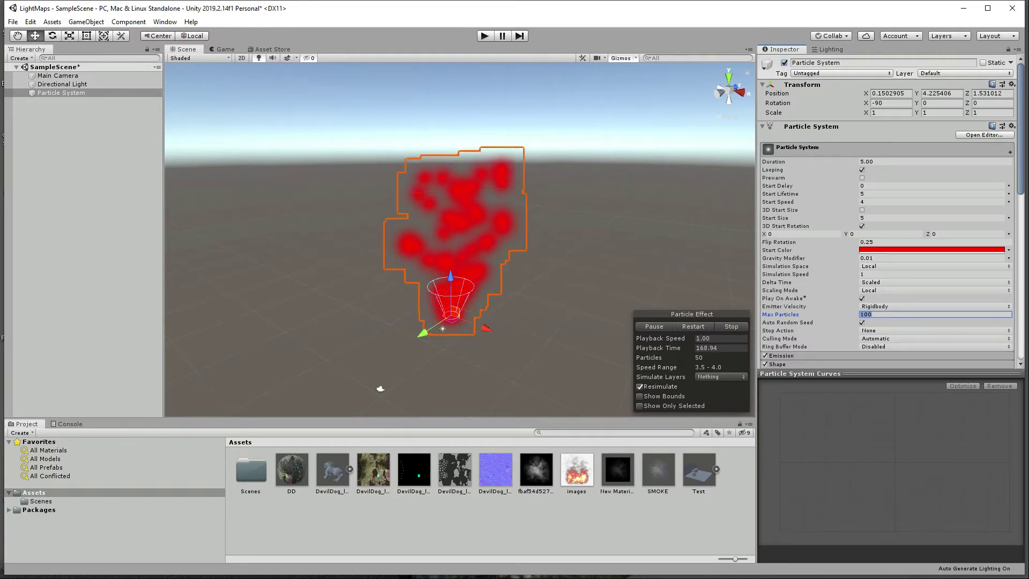
pyautogui.write('25')
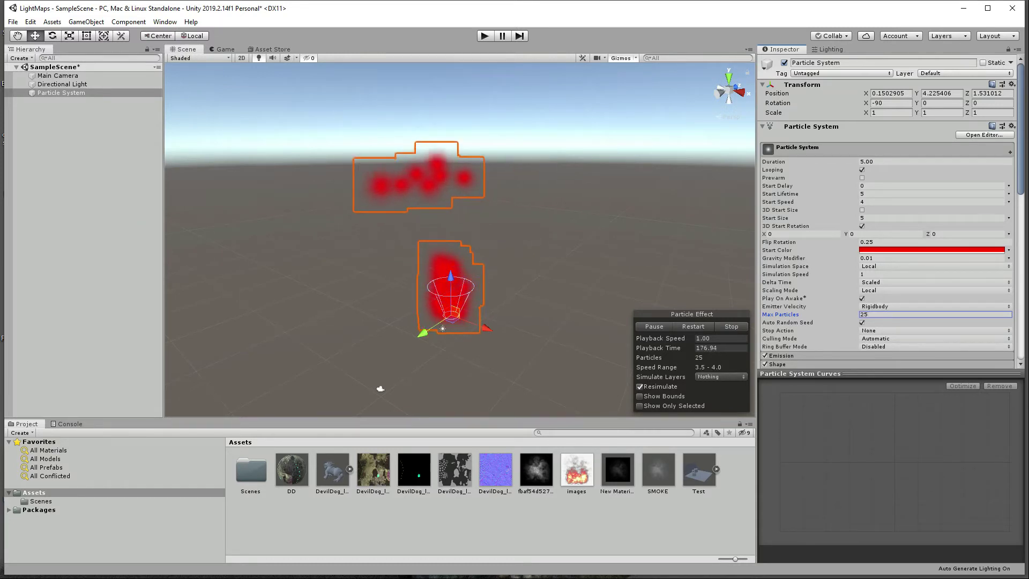
pyautogui.doubleClick(864, 315)
pyautogui.write('50')
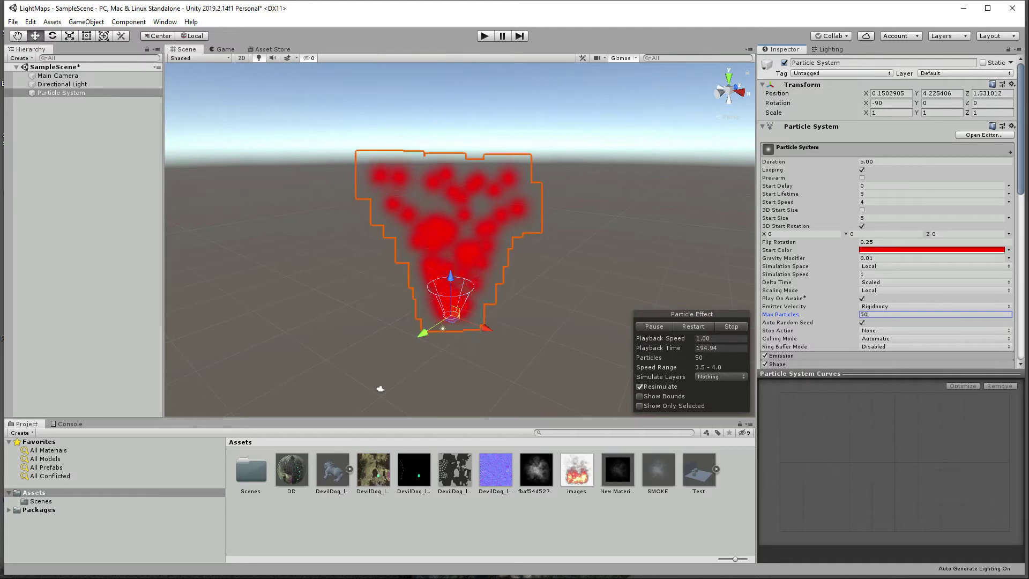
# Review the Scaling Mode and Delta Time options and look over the particle system's remaining modules
pyautogui.scroll(-3, 887, 214)
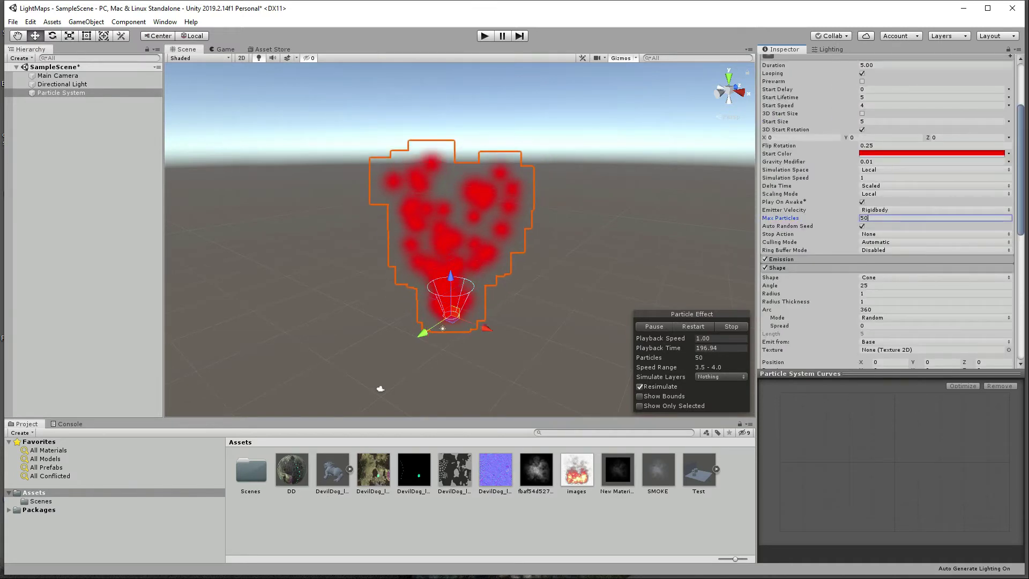
pyautogui.click(906, 194)
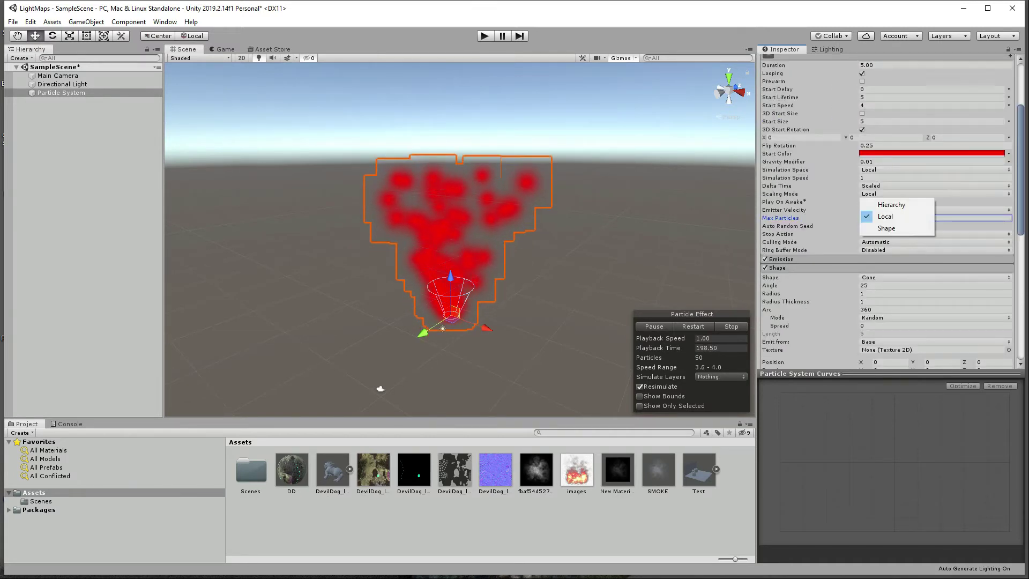
pyautogui.press('Escape')
pyautogui.click(906, 186)
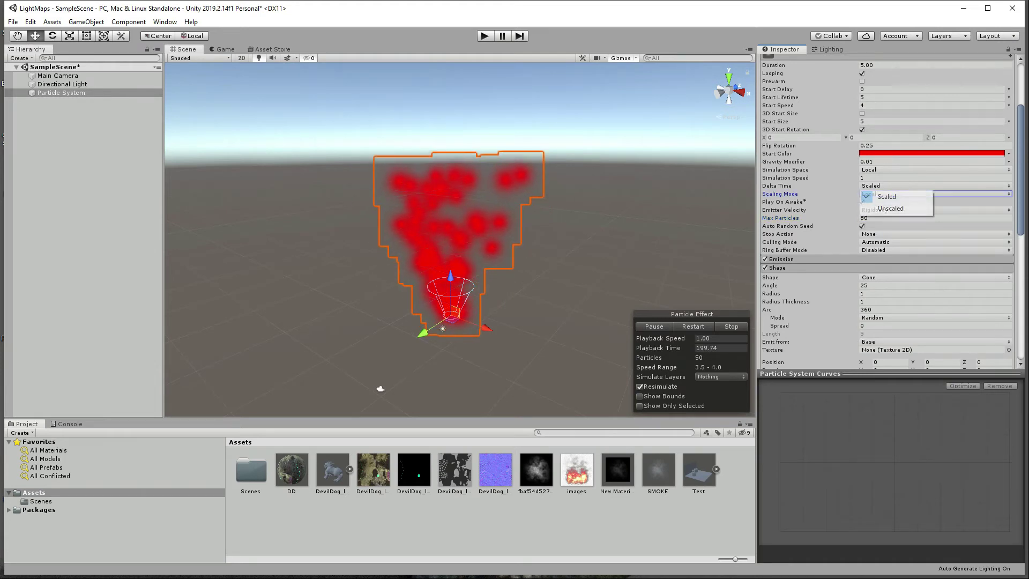
pyautogui.press('Escape')
pyautogui.scroll(3, 887, 215)
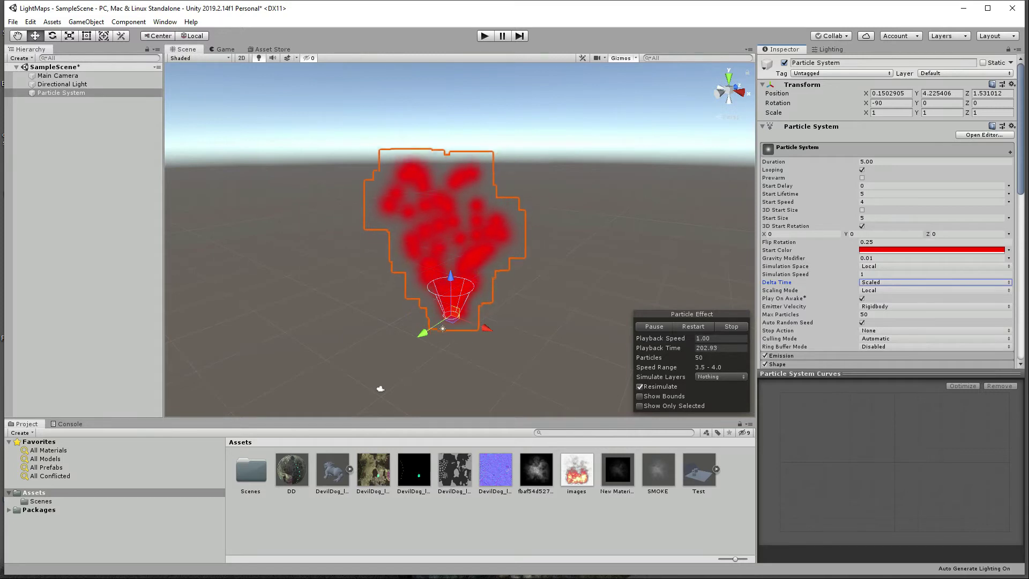
pyautogui.scroll(-5, 887, 214)
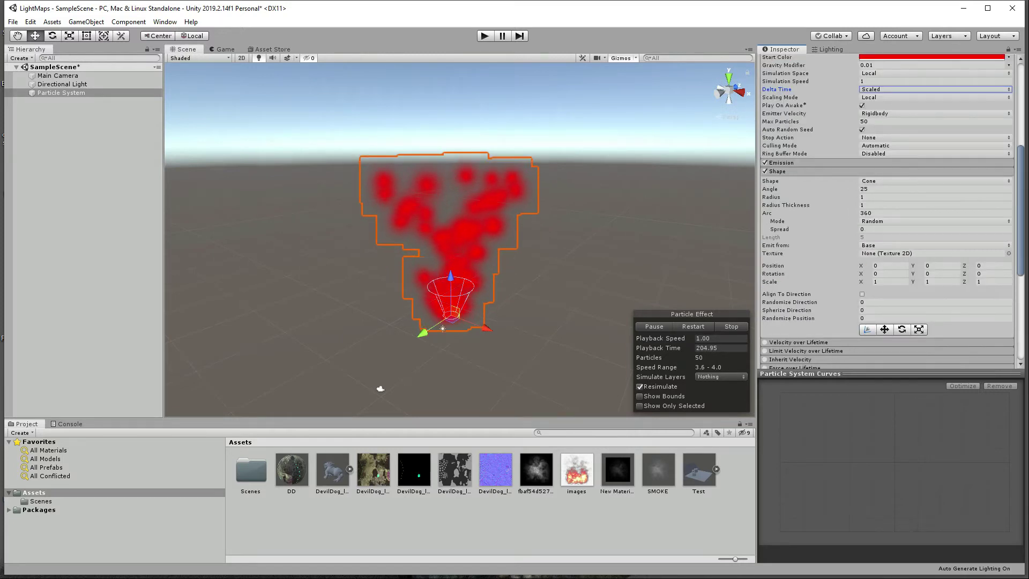
pyautogui.scroll(-5, 804, 225)
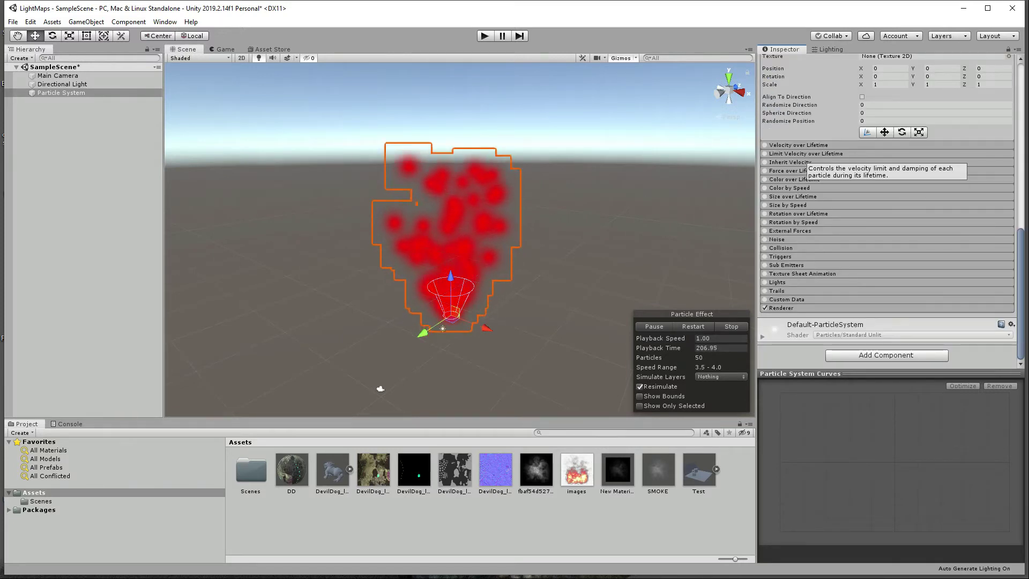
pyautogui.scroll(7, 911, 181)
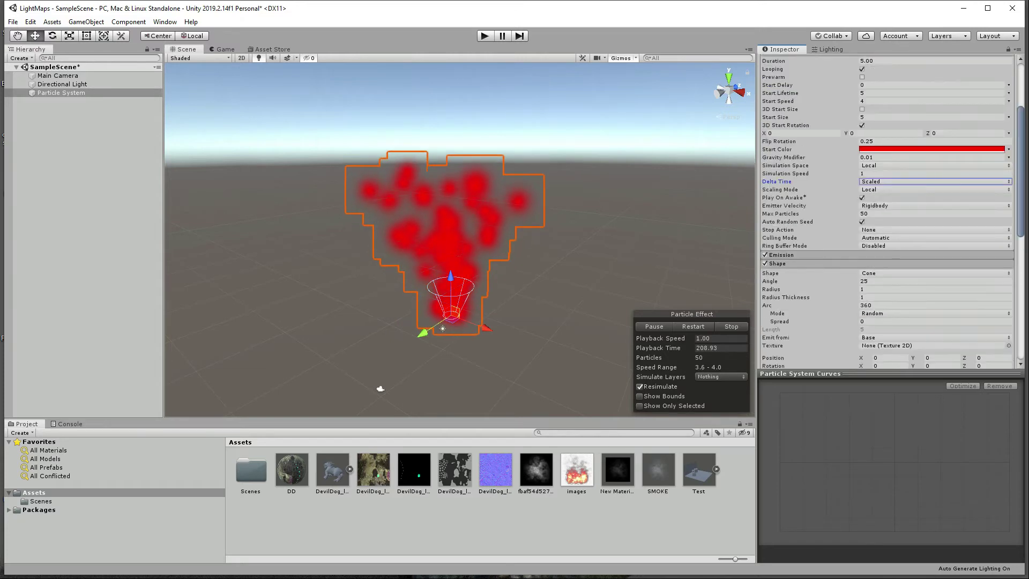
# Enable the Velocity over Lifetime module and expand its settings
pyautogui.scroll(-5, 911, 182)
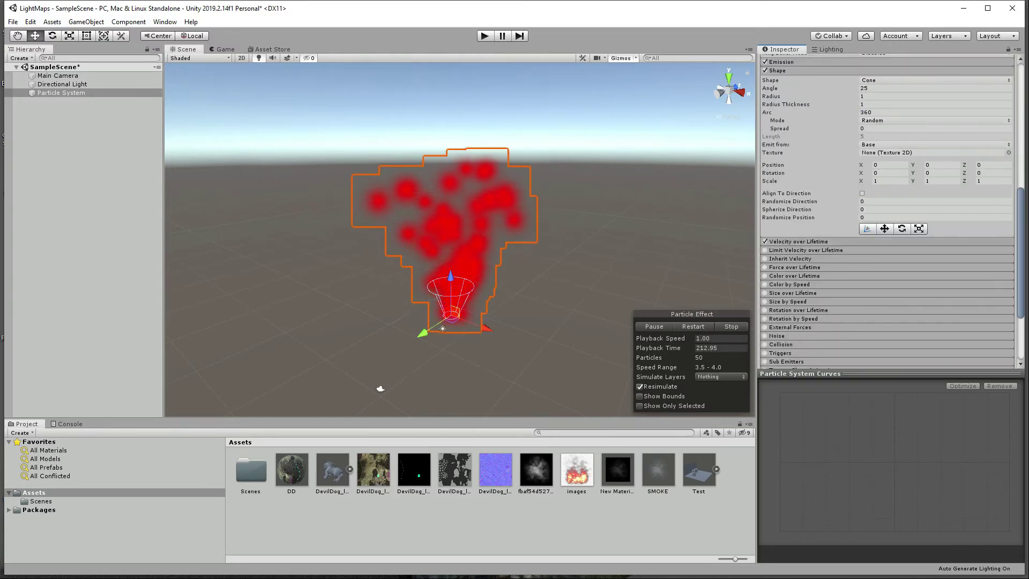
pyautogui.click(798, 242)
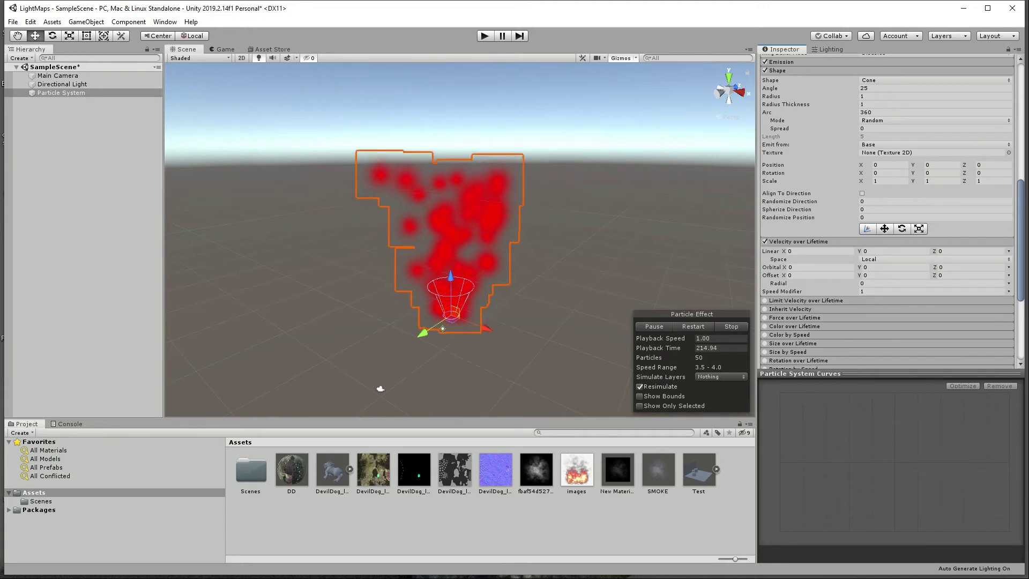
pyautogui.click(765, 242)
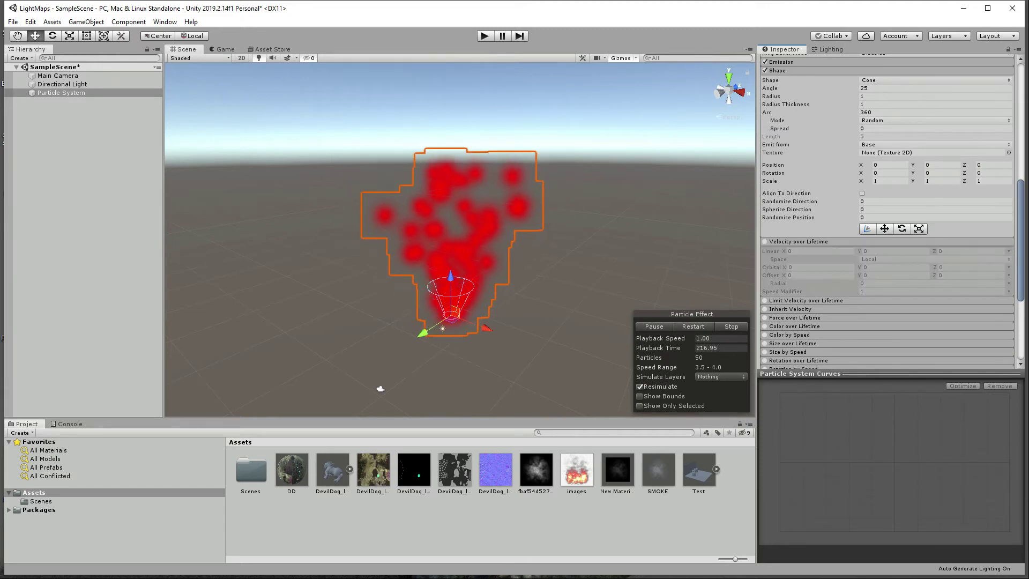
pyautogui.click(799, 242)
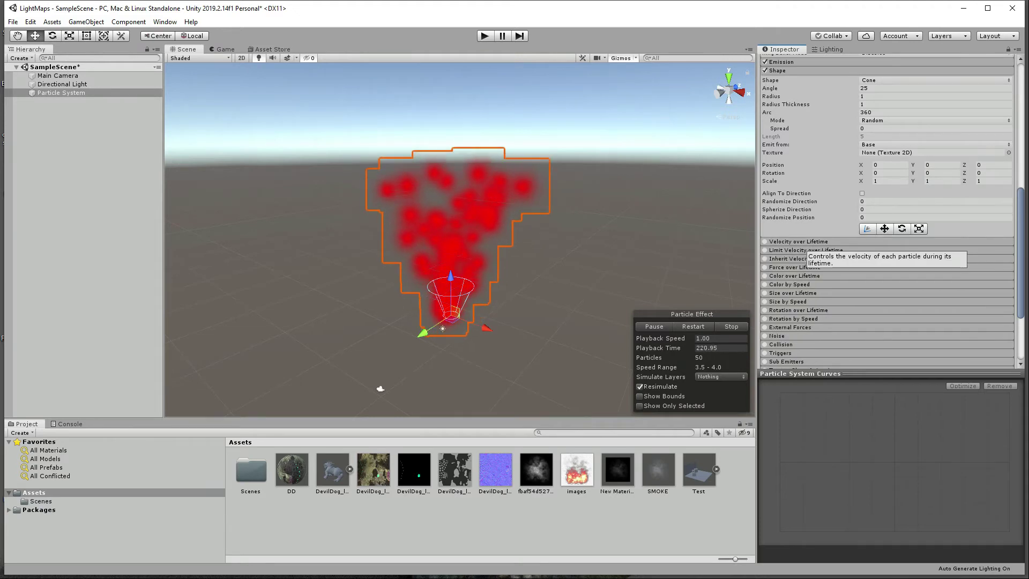
pyautogui.click(766, 242)
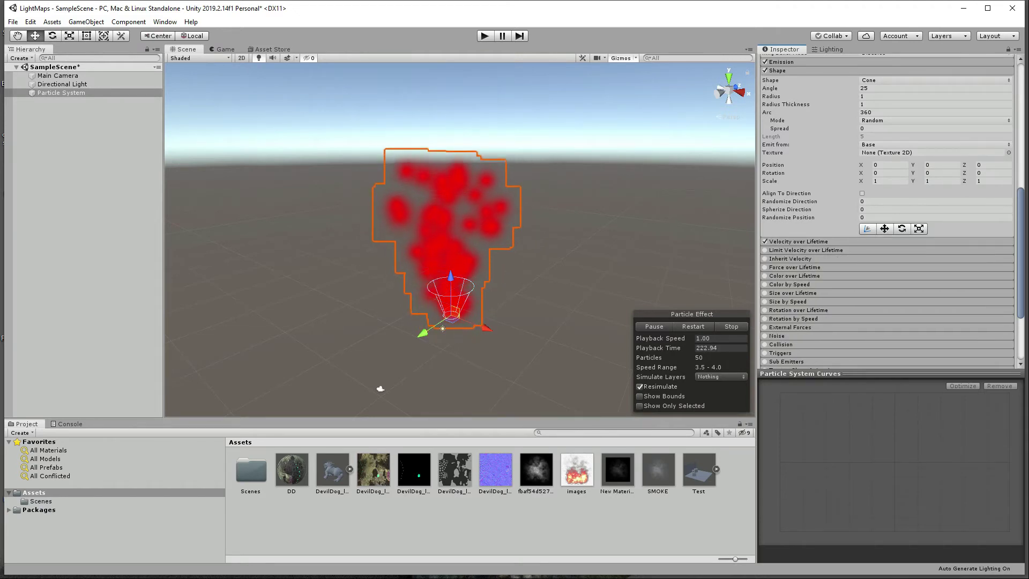
pyautogui.click(799, 242)
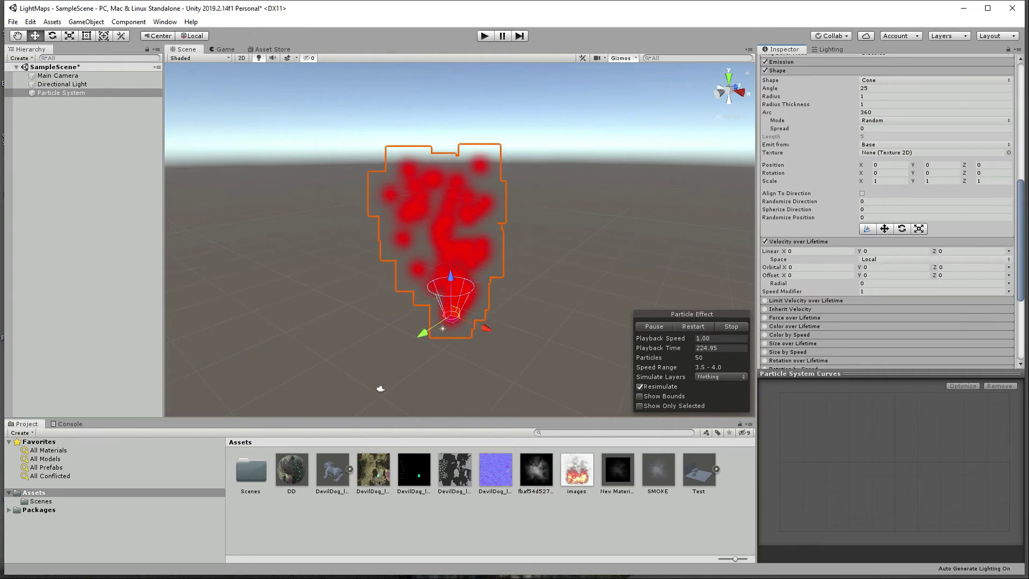
# Try linear Z velocities of 1 and 0.01 over the particles' lifetime and settle on 0.001
pyautogui.click(965, 252)
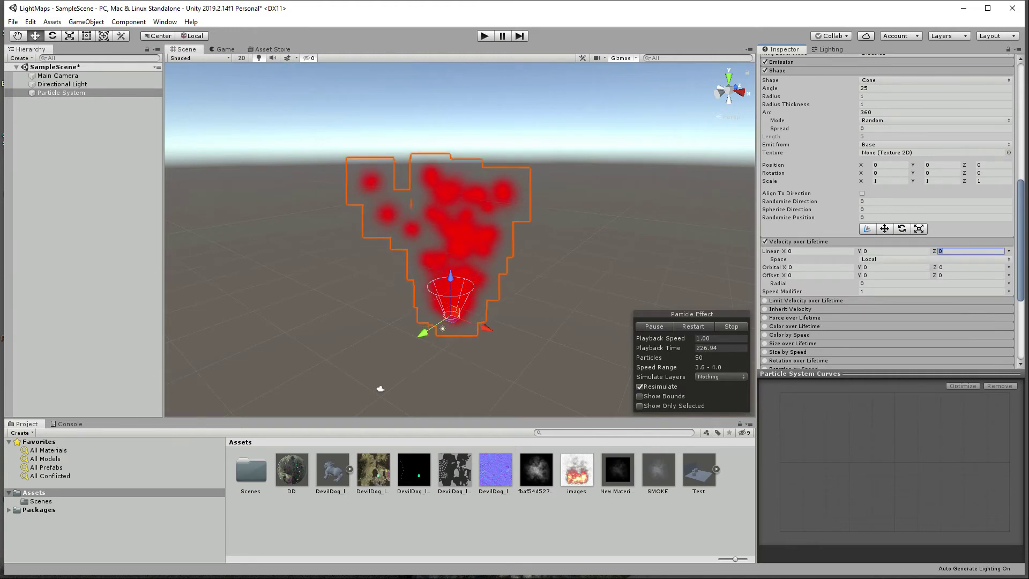
pyautogui.write('1')
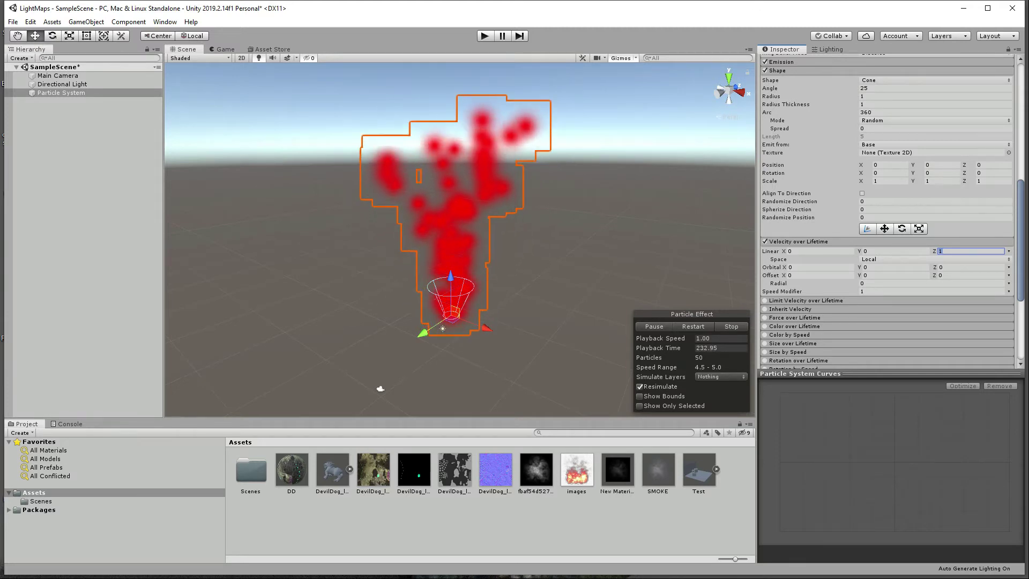
pyautogui.press('BackSpace')
pyautogui.write('0.01')
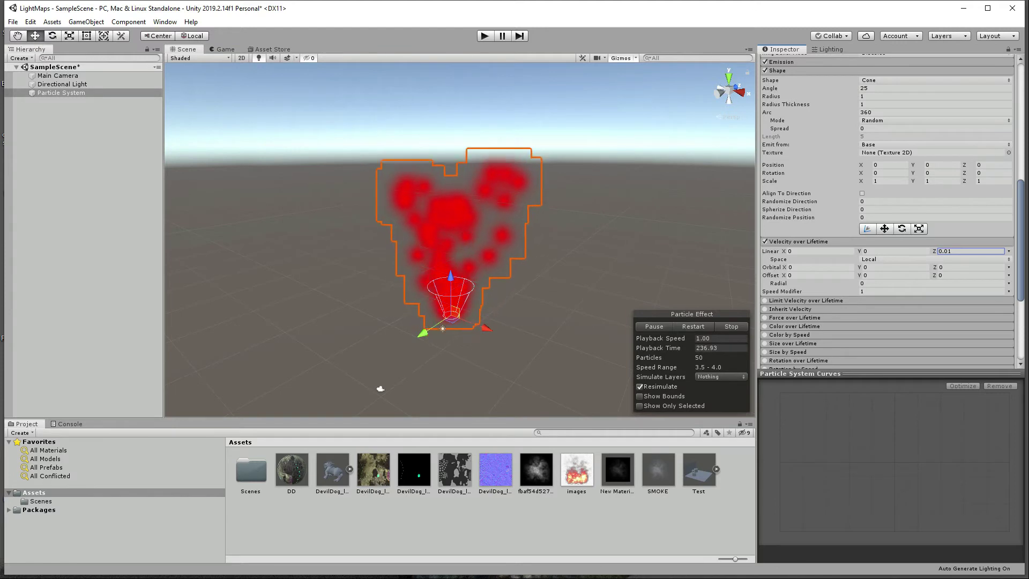
pyautogui.hotkey('ctrl', 'a')
pyautogui.write('.00')
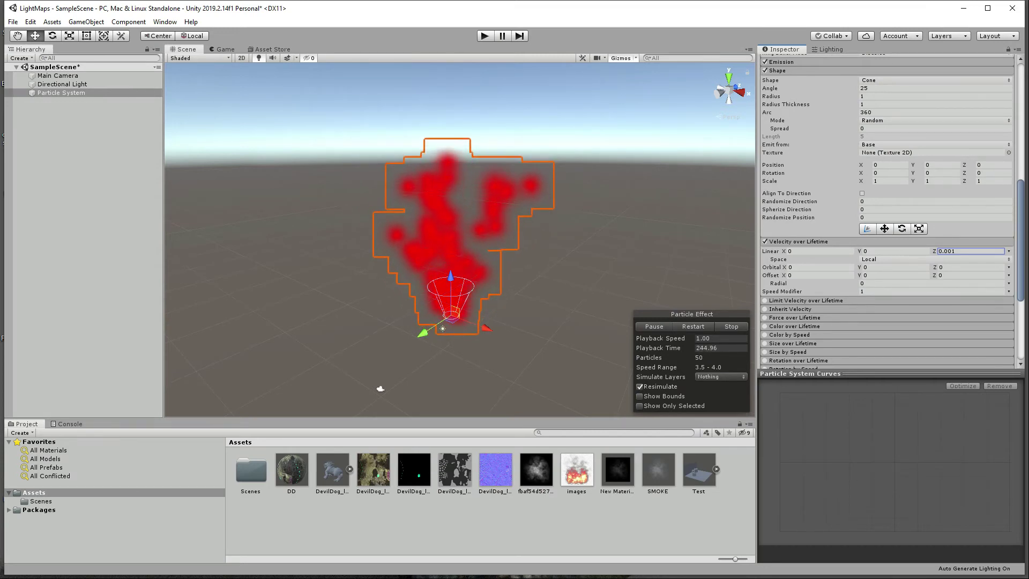
pyautogui.scroll(10, 887, 215)
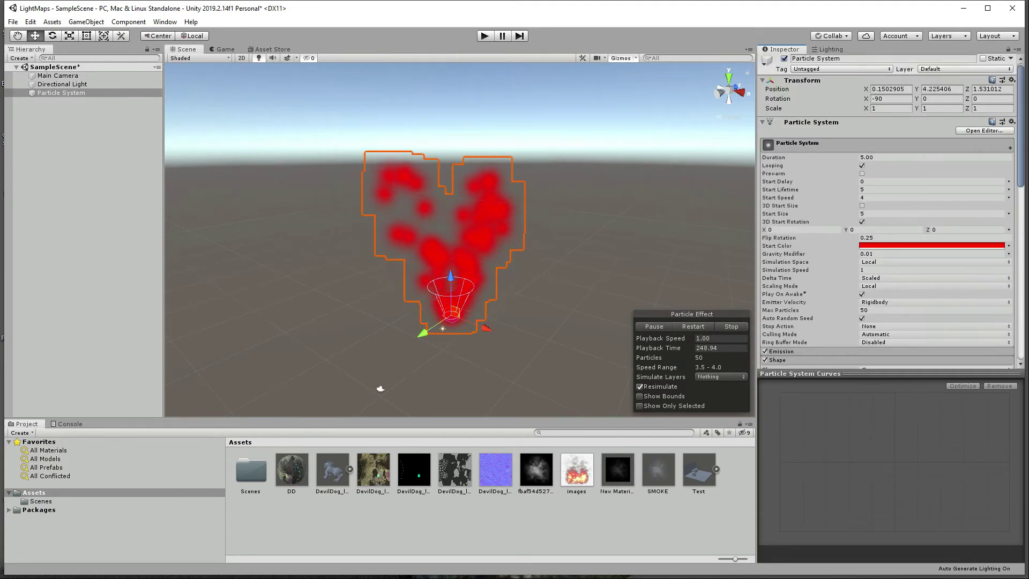
pyautogui.click(886, 197)
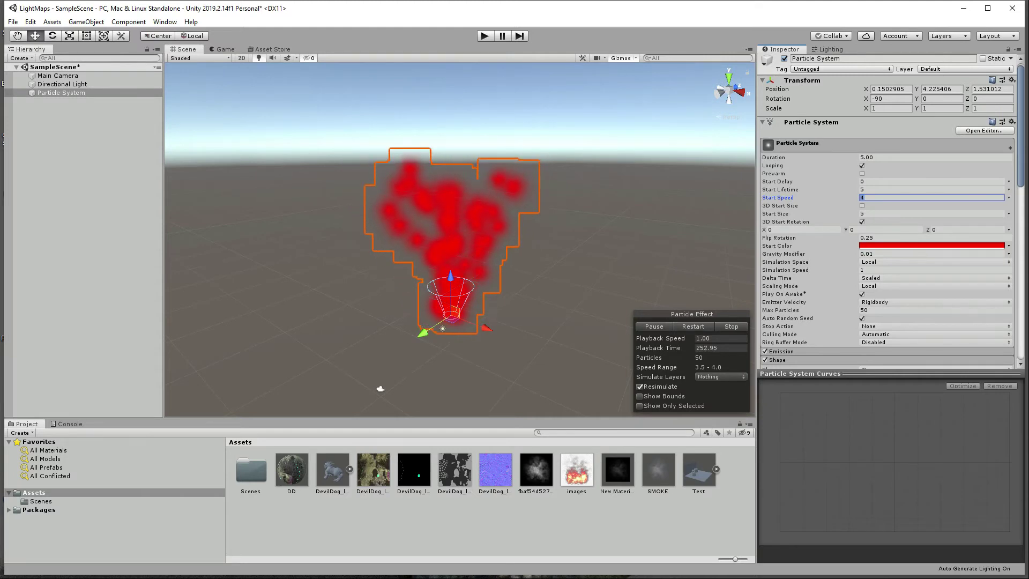
pyautogui.scroll(-10, 804, 272)
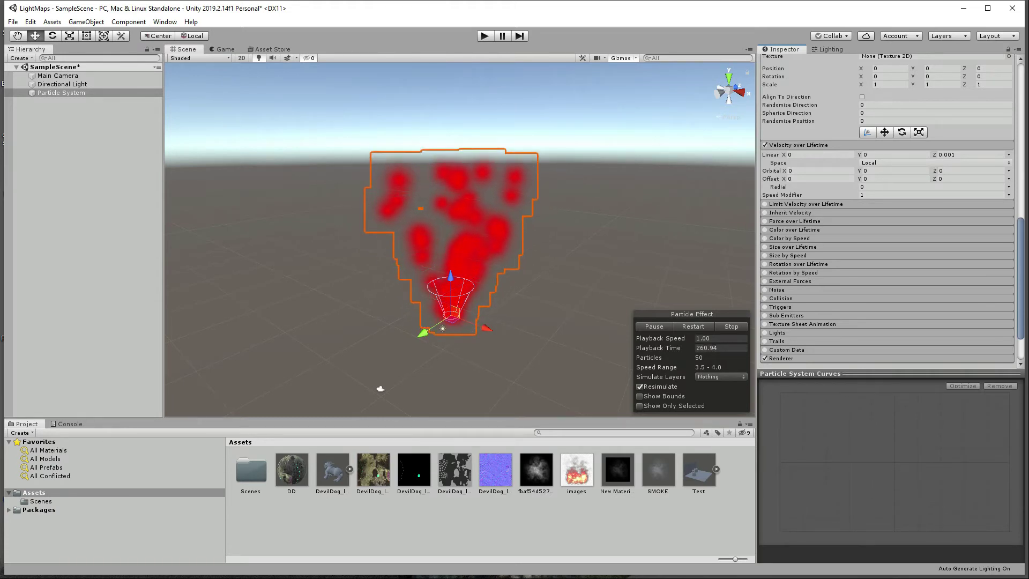
# Enable the Limit Velocity over Lifetime module and set its speed limit to 0.1
pyautogui.click(806, 204)
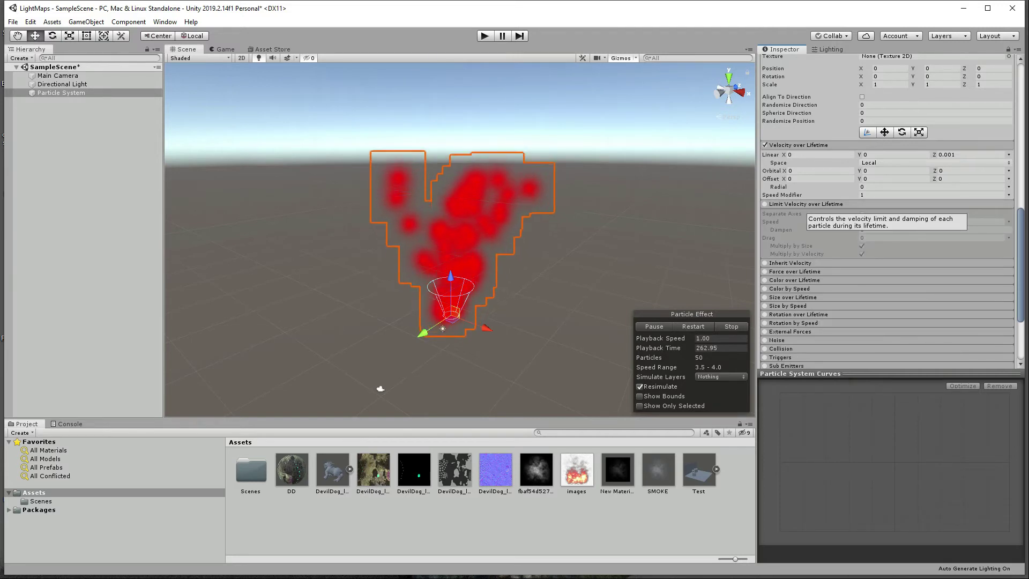
pyautogui.click(765, 204)
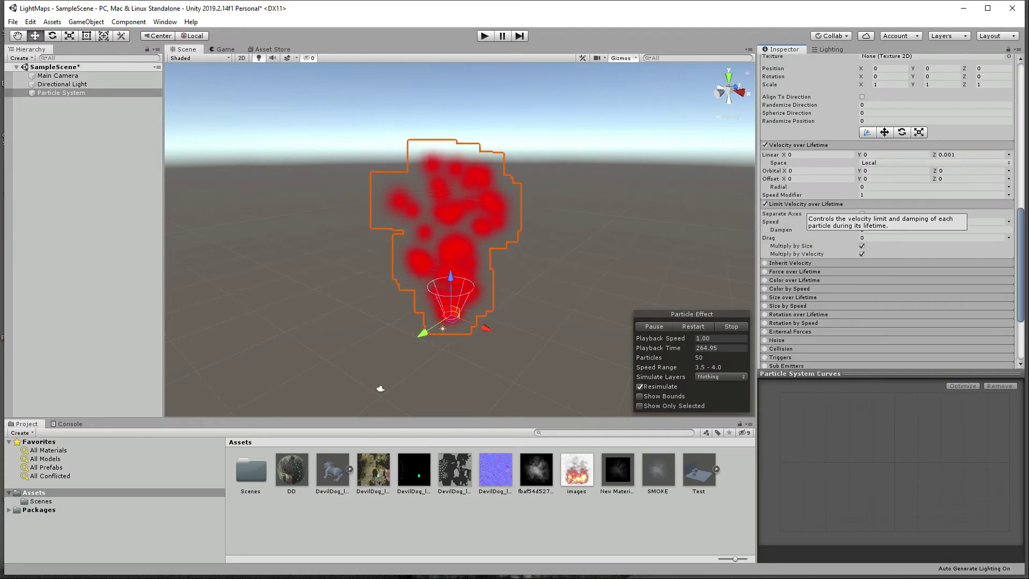
pyautogui.click(874, 222)
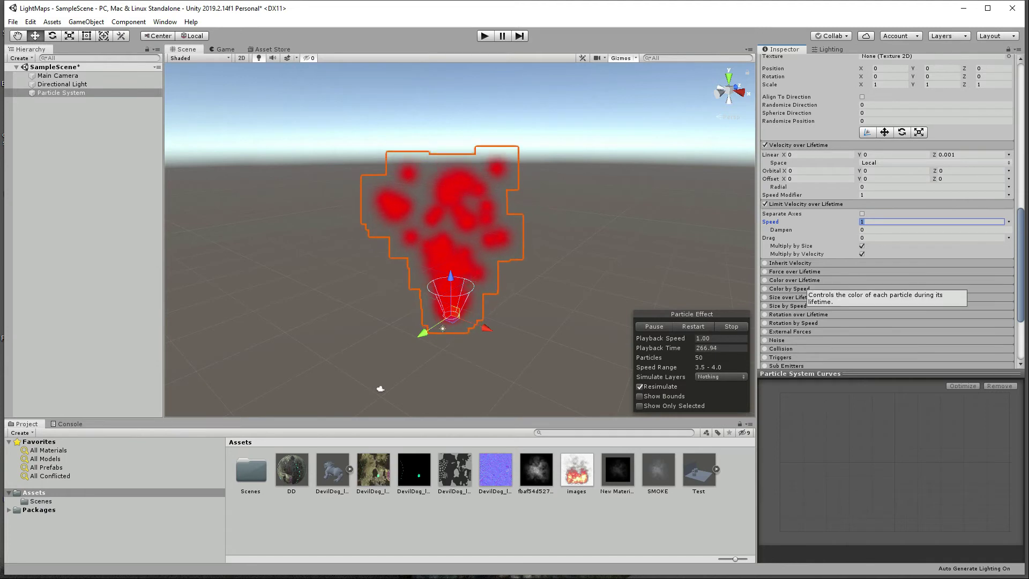
pyautogui.write('0.1')
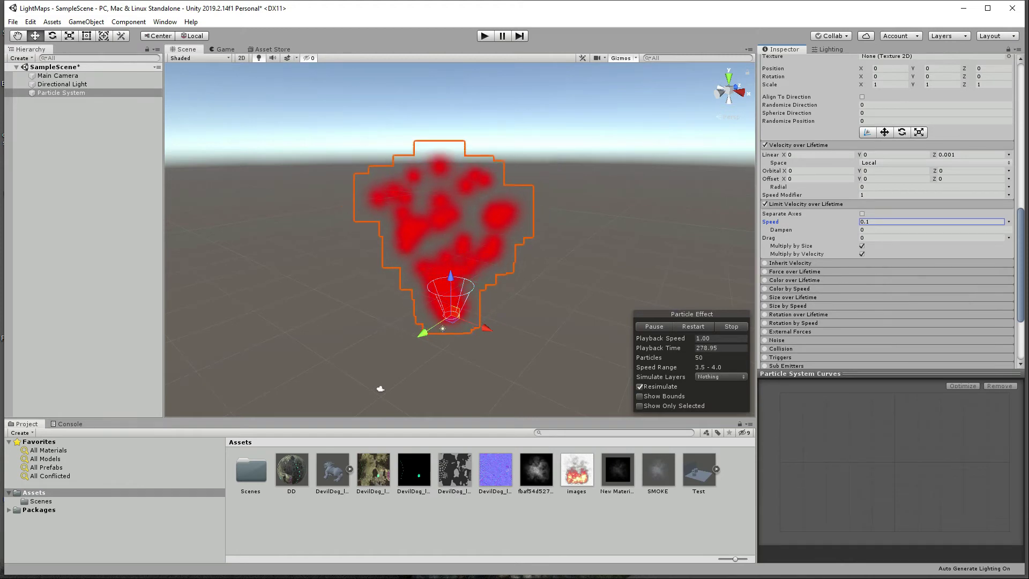
# Try a dampen value of 0.1 for the velocity limit and settle on 0.001
pyautogui.click(880, 230)
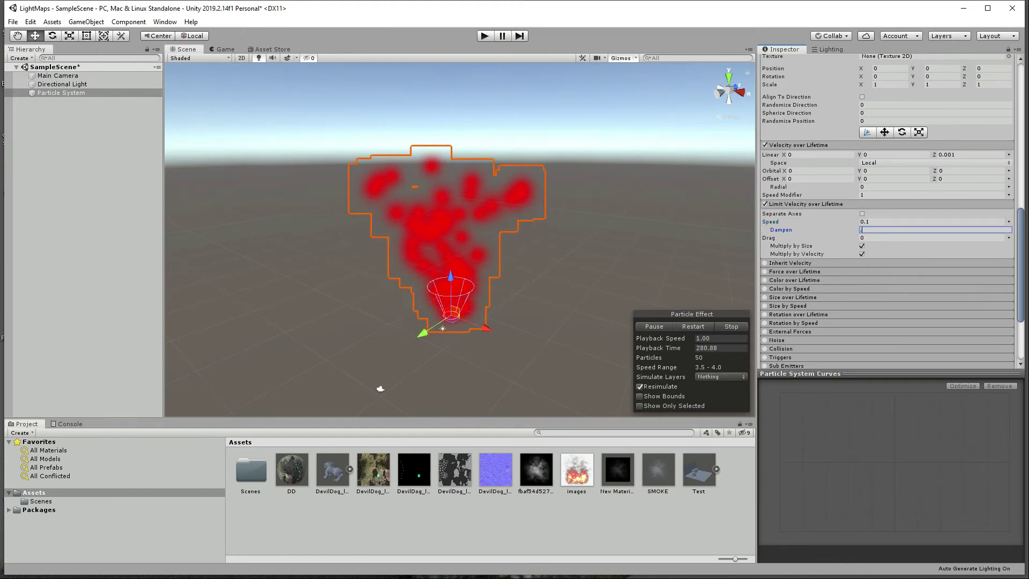
pyautogui.write('0.1')
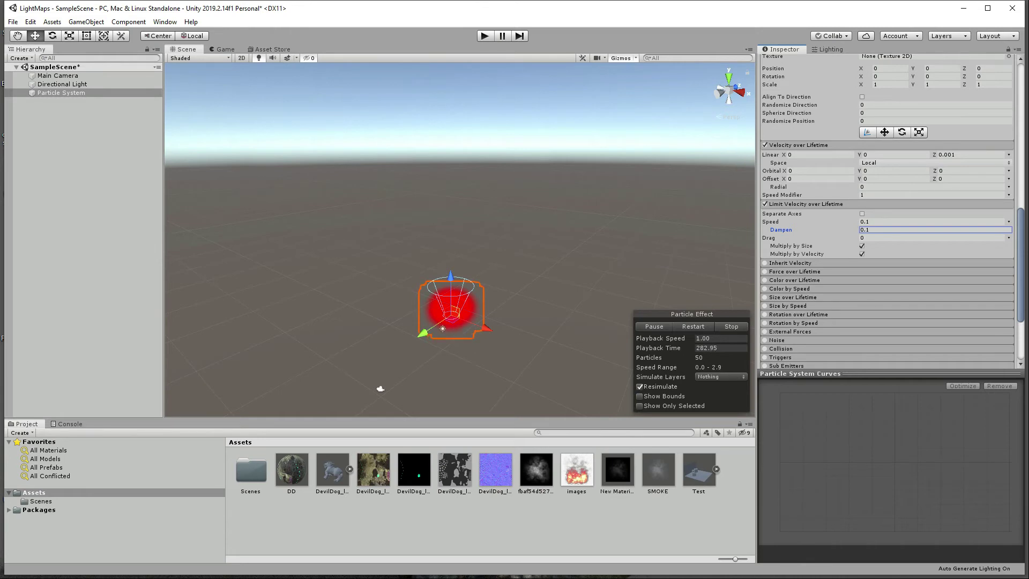
pyautogui.press('Return')
pyautogui.write('.0')
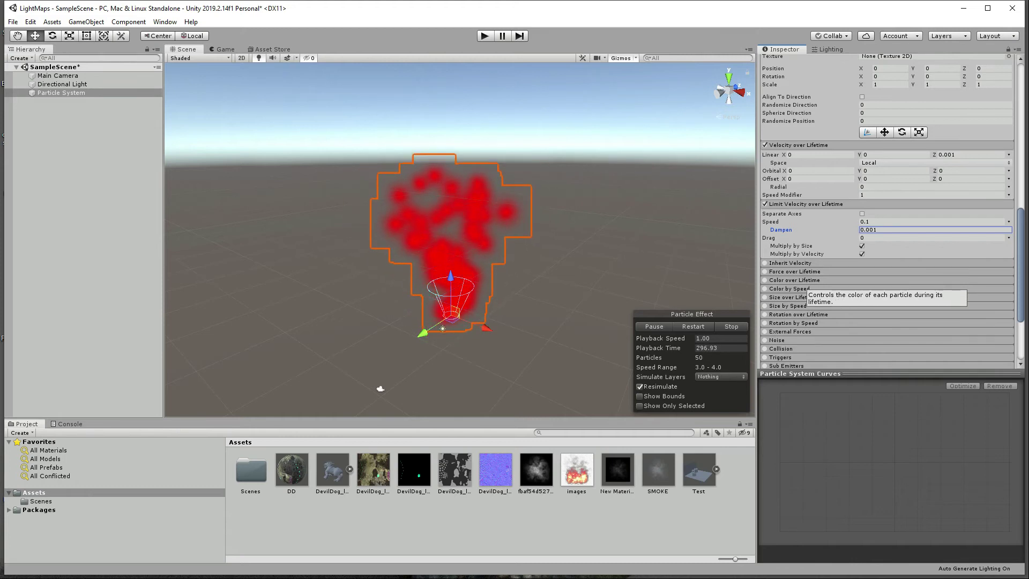
# Enable the Color over Lifetime module and set the gradient's starting color to near-black 0A0A0A
pyautogui.click(765, 280)
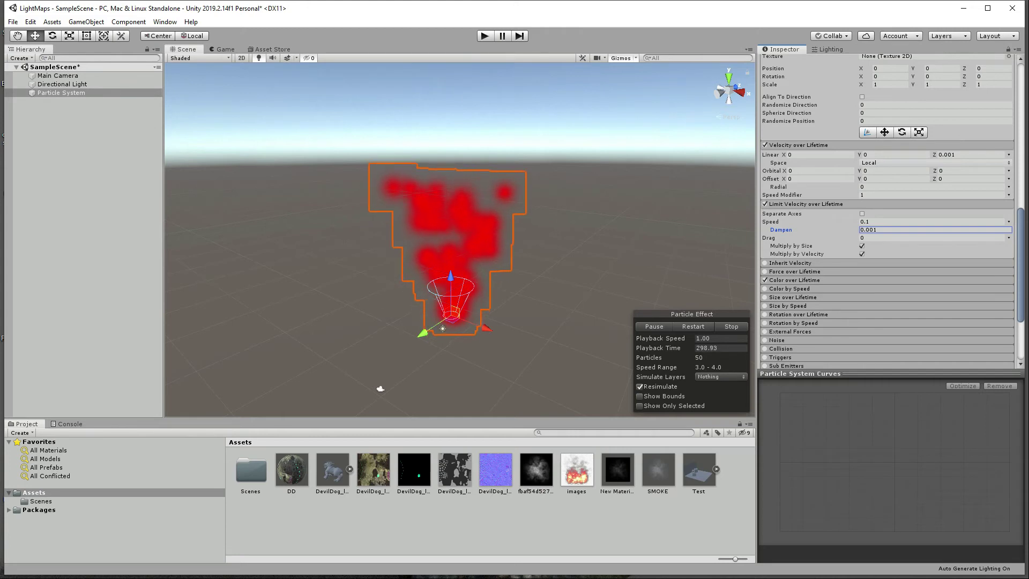
pyautogui.click(794, 281)
pyautogui.click(932, 291)
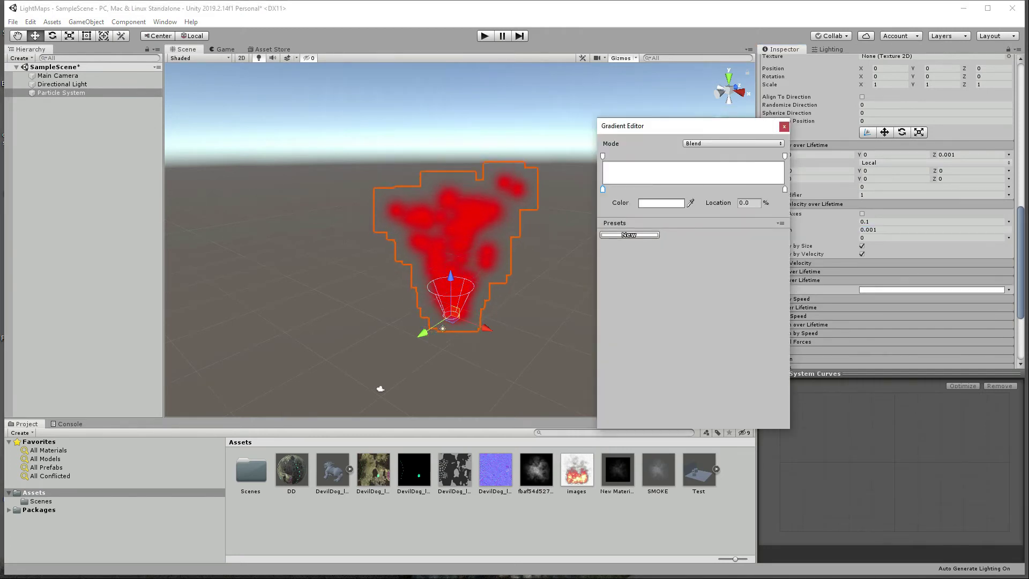
pyautogui.click(662, 204)
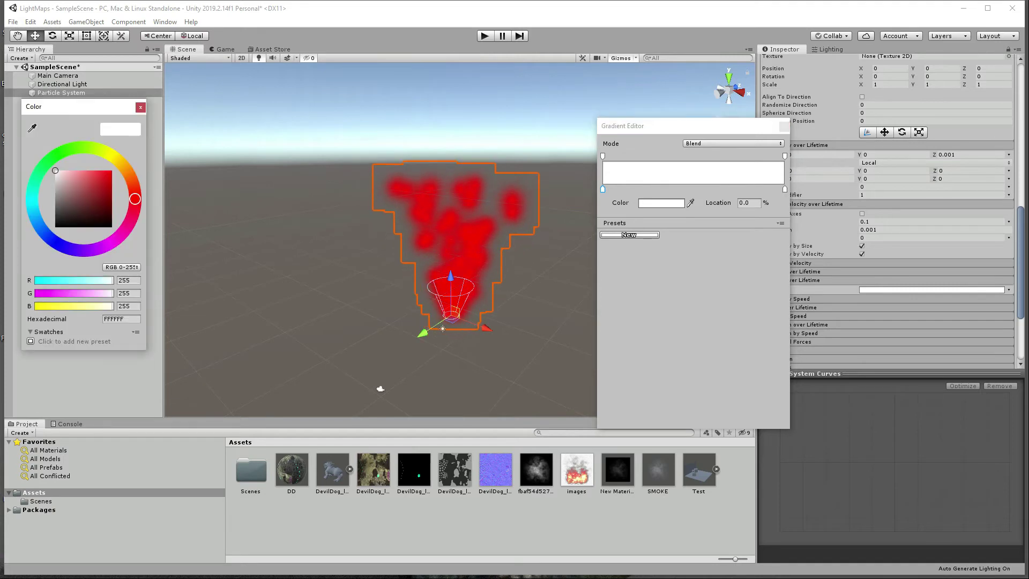
pyautogui.moveTo(55, 170); pyautogui.dragTo(55, 225)
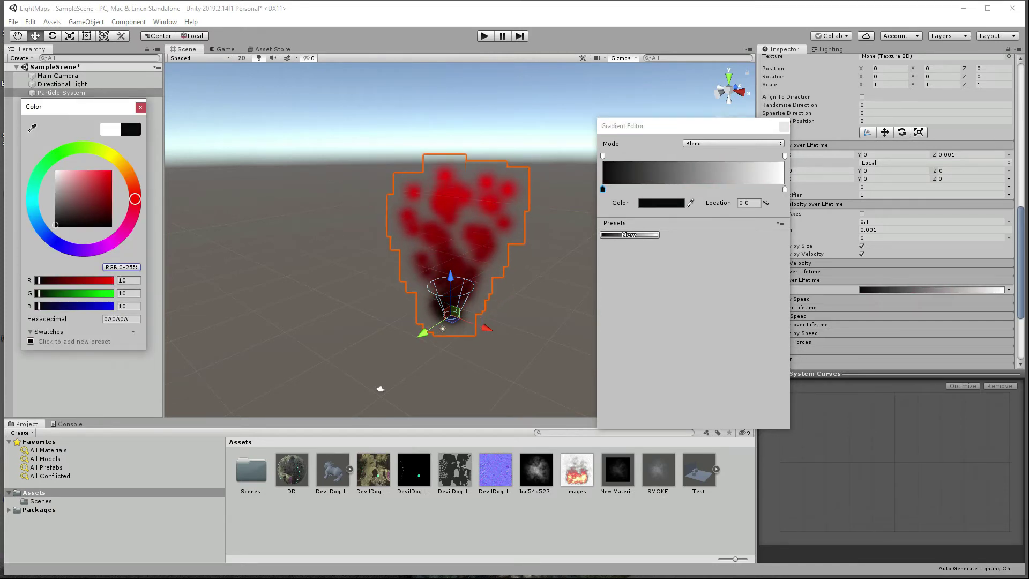
# Rearrange the lifetime gradient so white sits at 0% and the black key at 64.1%, and close the gradient editor
pyautogui.moveTo(785, 189)
pyautogui.mouseDown()
pyautogui.moveTo(651, 190)
pyautogui.moveTo(785, 189)
pyautogui.mouseUp()
pyautogui.moveTo(650, 189); pyautogui.dragTo(603, 190)
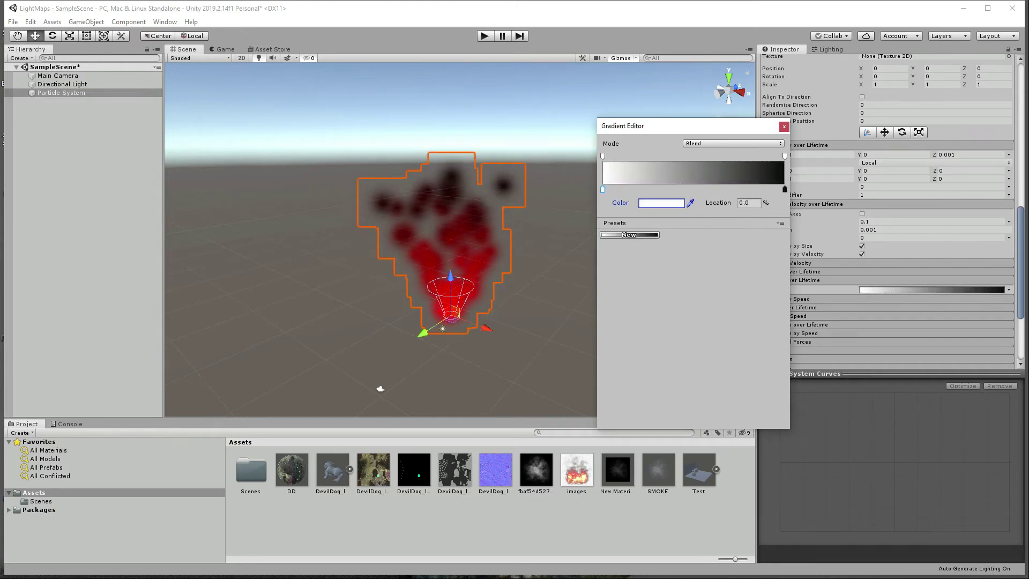
pyautogui.moveTo(784, 189); pyautogui.dragTo(719, 189)
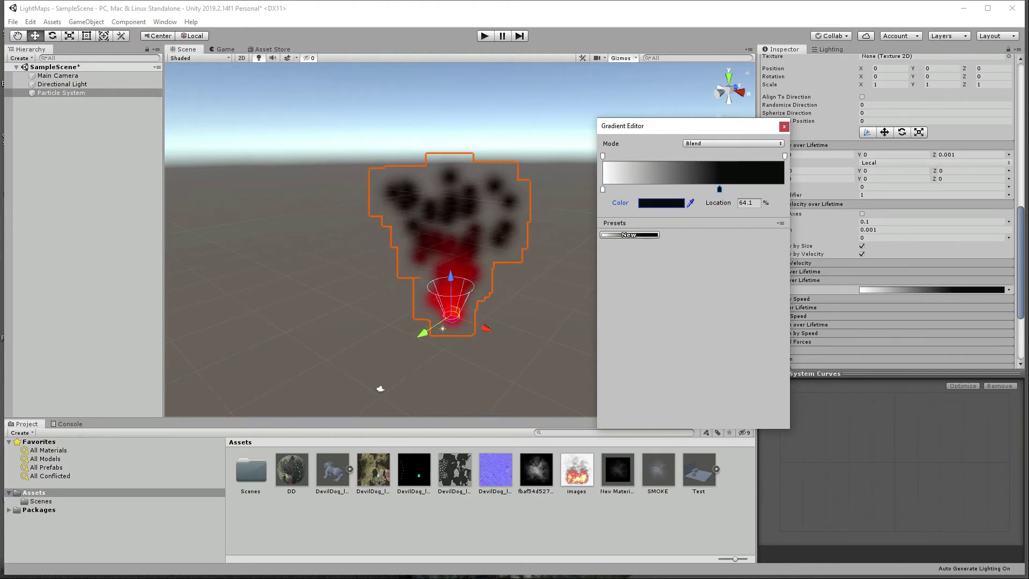
pyautogui.click(784, 127)
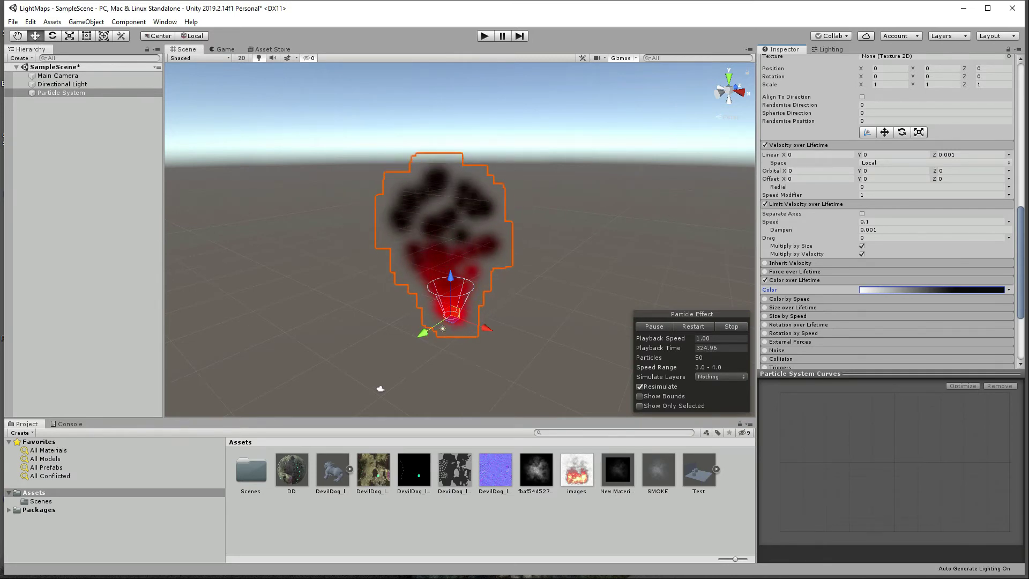
# Enable the Size over Lifetime module, open its size curve and set the curve's upper limit to 10
pyautogui.click(794, 307)
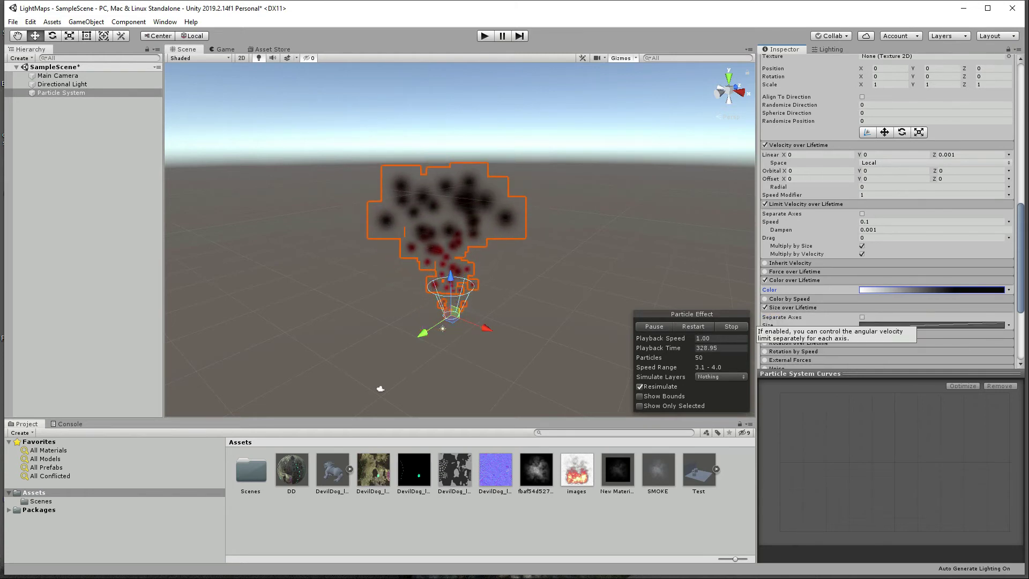
pyautogui.click(920, 325)
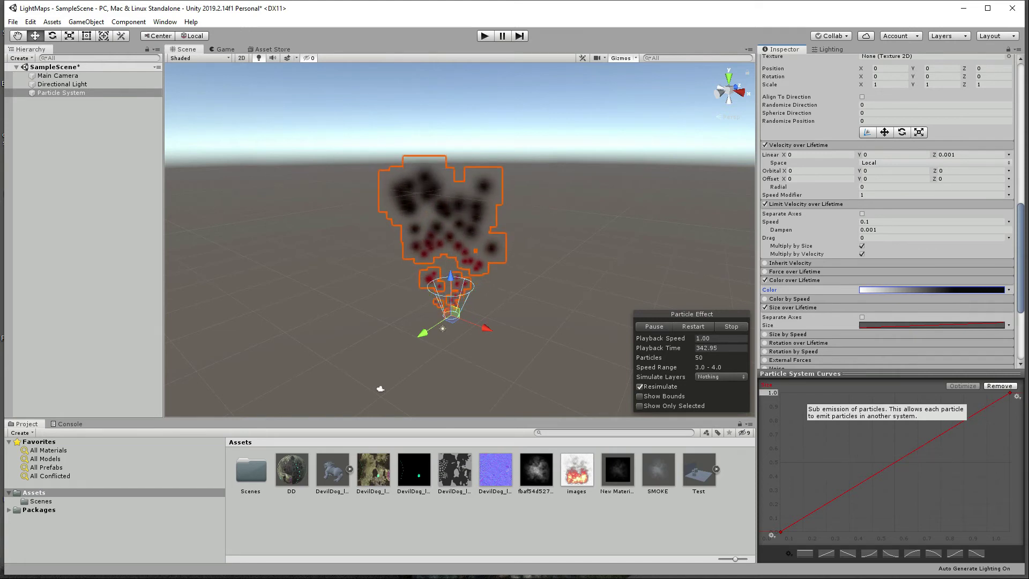
pyautogui.write('10')
pyautogui.press('Return')
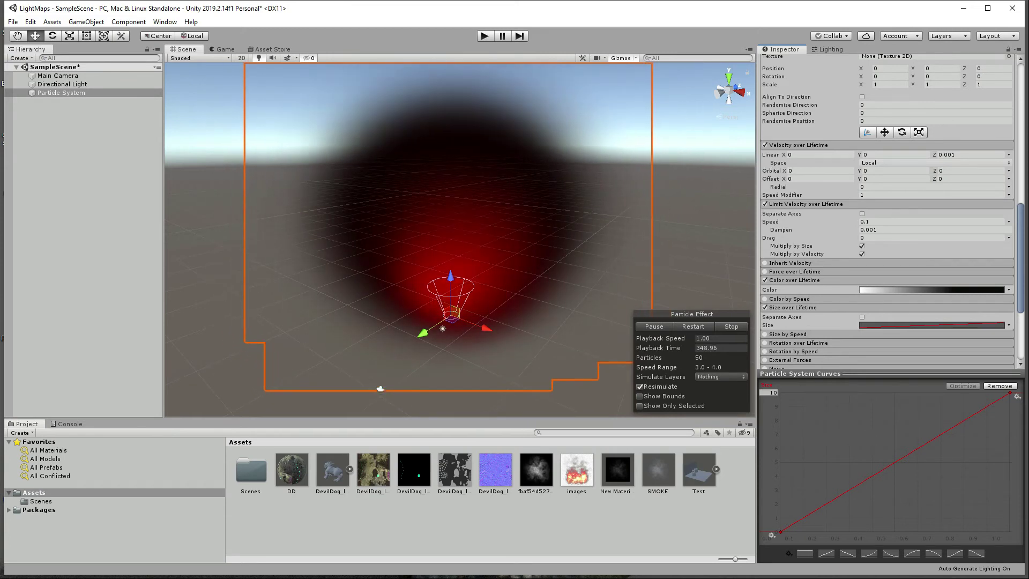
# Adjust the size curve's starting key and try upper limits of 0.20 and 2
pyautogui.moveTo(780, 532)
pyautogui.mouseDown()
pyautogui.moveTo(780, 440)
pyautogui.moveTo(782, 532)
pyautogui.mouseUp()
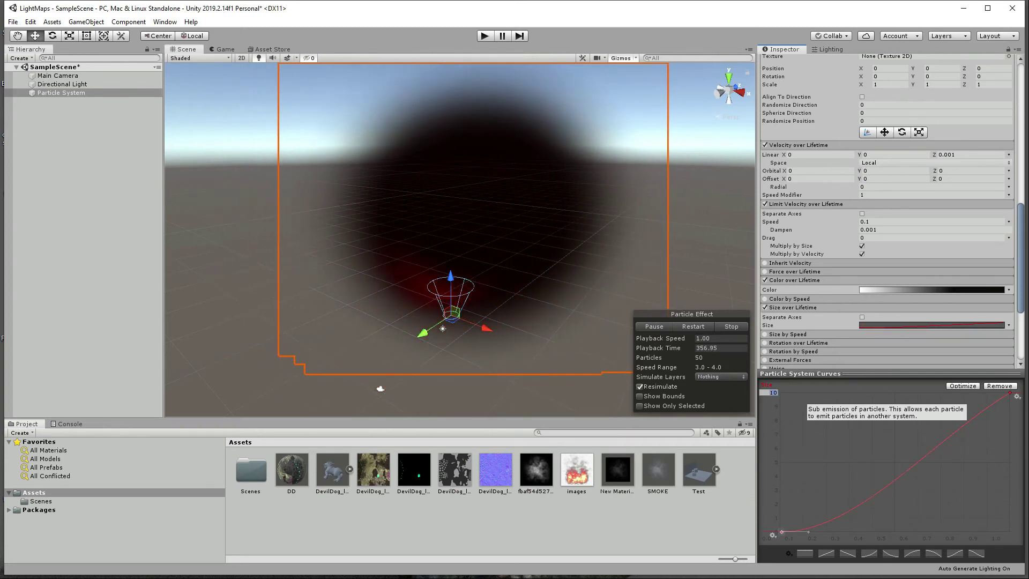
pyautogui.press('BackSpace')
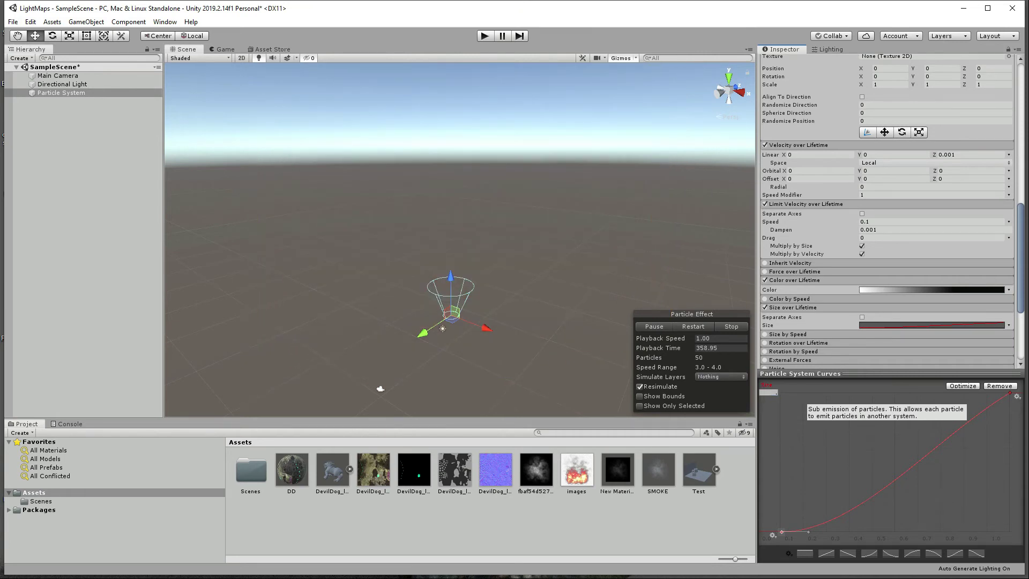
pyautogui.write('.20')
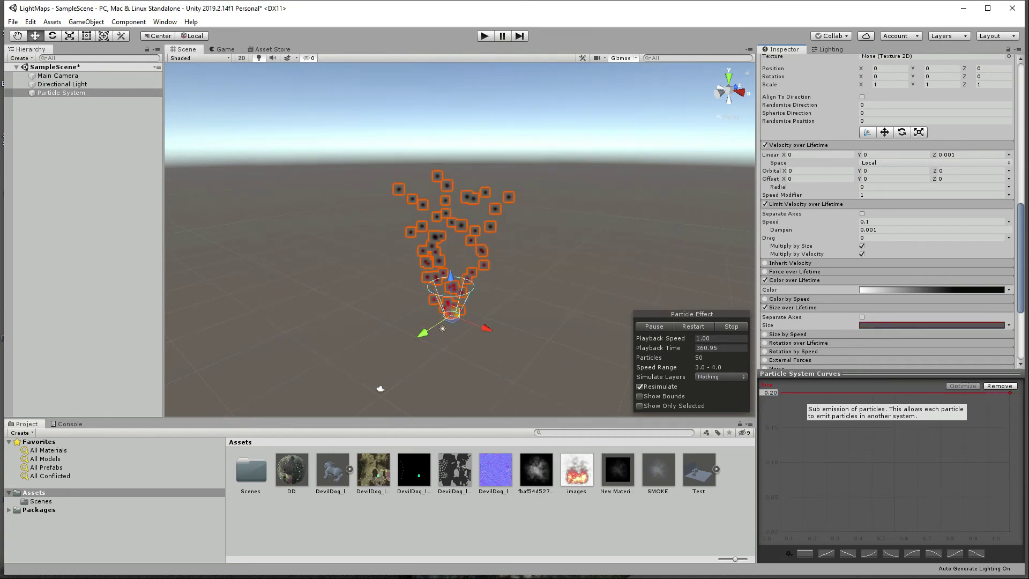
pyautogui.press('Return')
pyautogui.write('2')
pyautogui.press('Return')
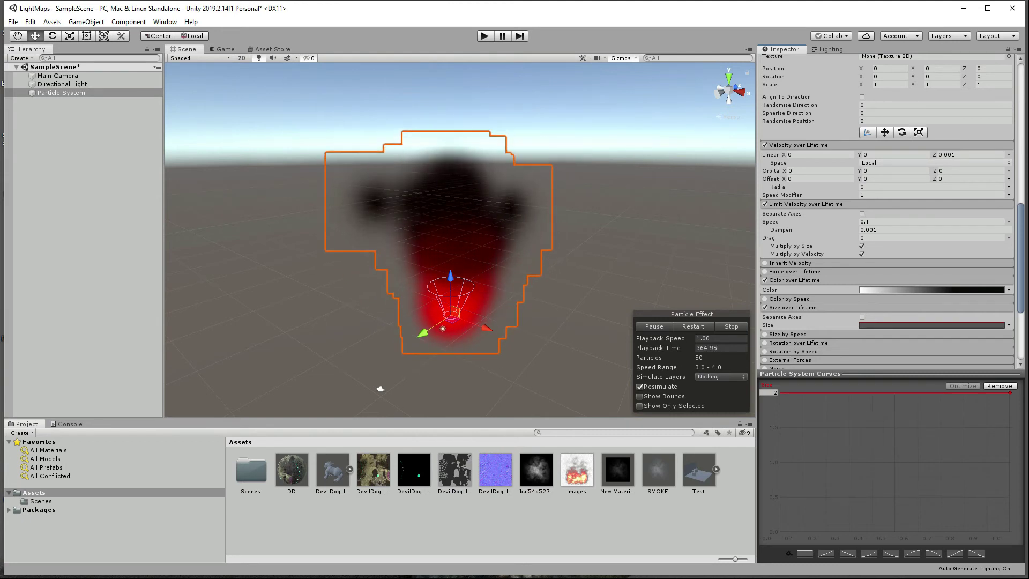
# Lower the flat size curve to about two thirds of its range and set its upper limit to 1
pyautogui.moveTo(1010, 392); pyautogui.dragTo(1010, 433)
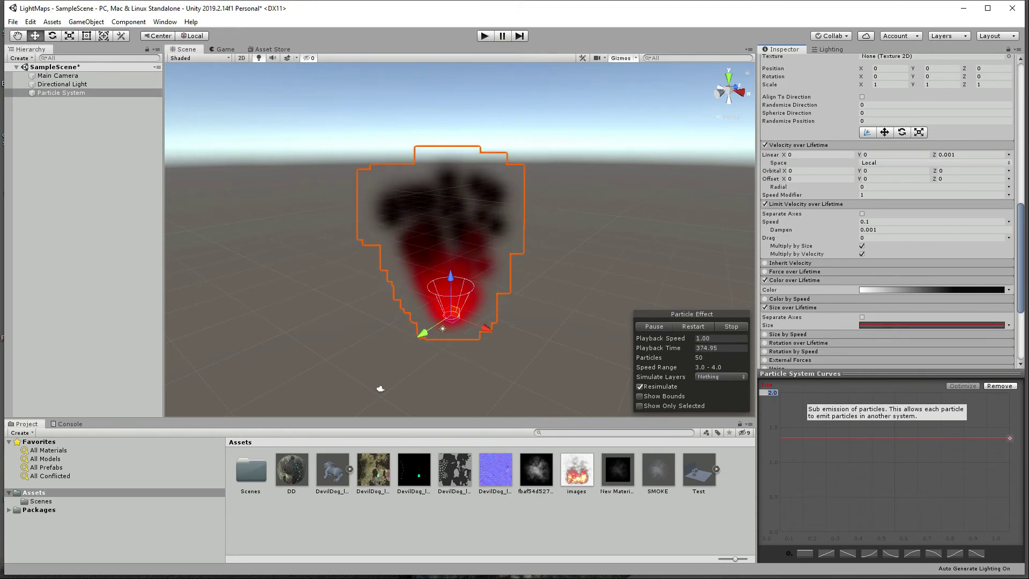
pyautogui.write('1')
pyautogui.press('Return')
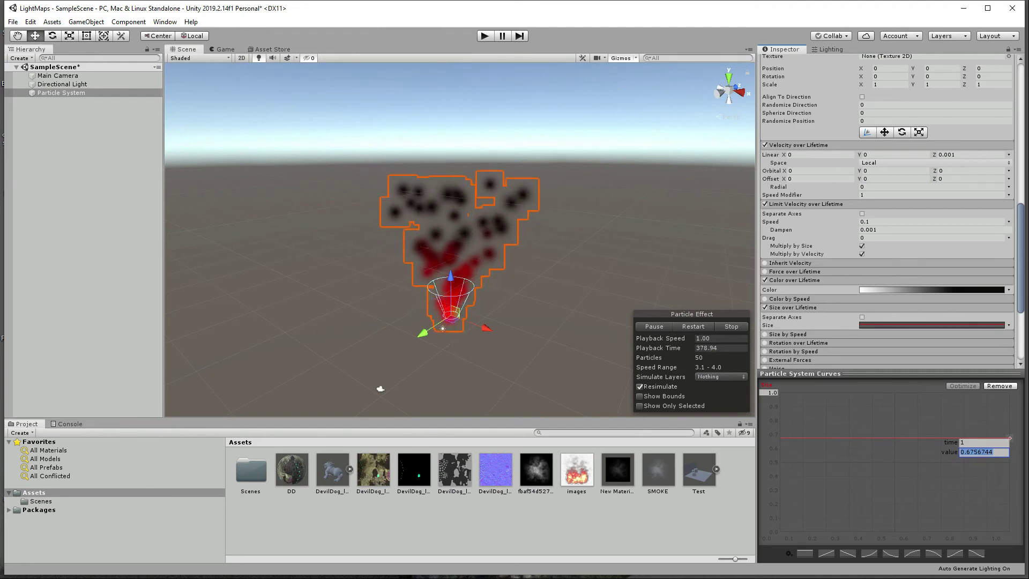
# Try the decelerating rise preset, switch the size curve to the linear rise and raise its starting key to about 0.37
pyautogui.click(913, 553)
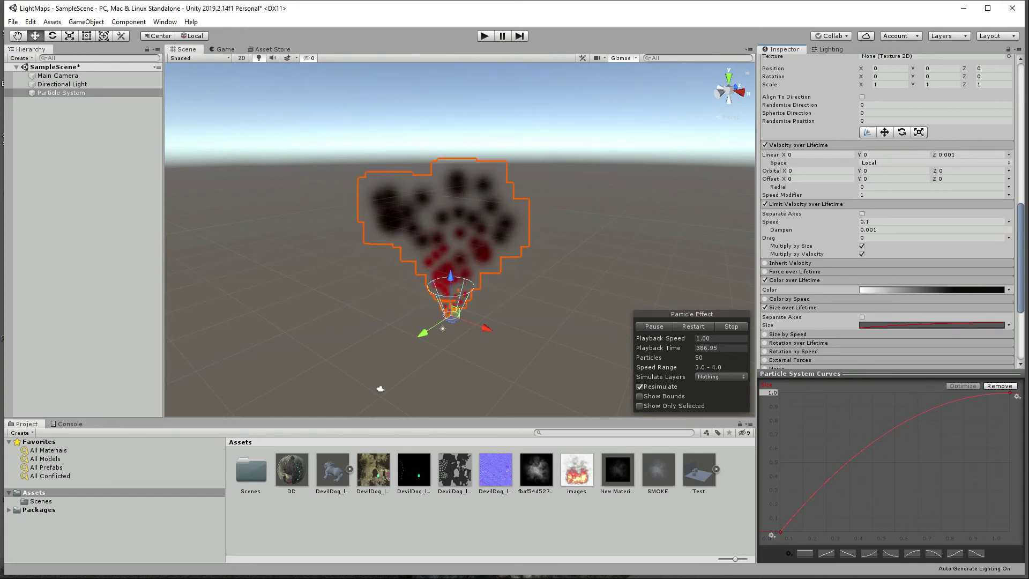
pyautogui.click(827, 553)
pyautogui.moveTo(772, 535); pyautogui.dragTo(776, 484)
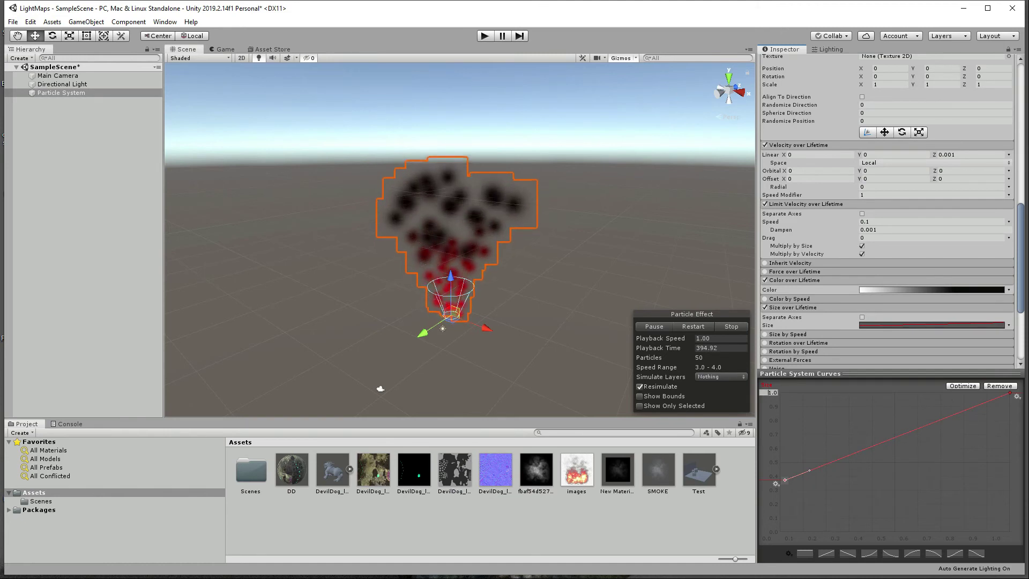
# Set the size curve's upper limit to 2 and raise its starting key slightly
pyautogui.write('2')
pyautogui.press('Return')
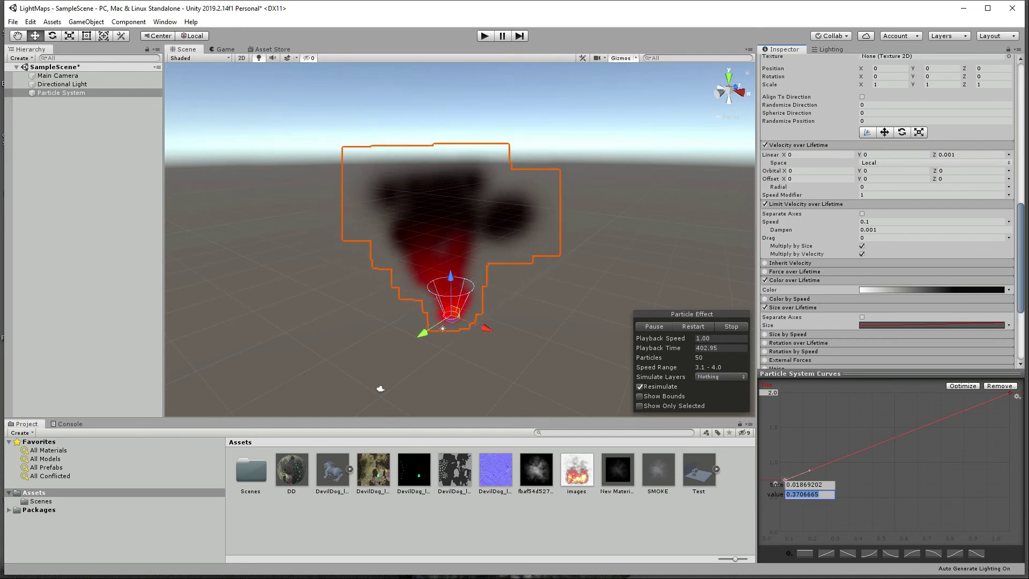
pyautogui.click(784, 481)
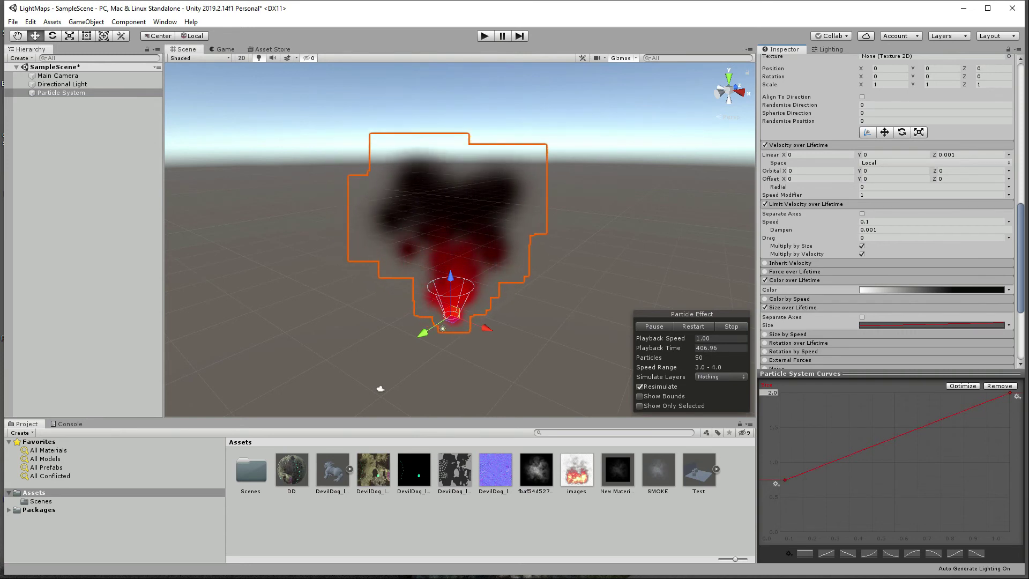
pyautogui.moveTo(785, 480)
pyautogui.mouseDown()
pyautogui.moveTo(784, 500)
pyautogui.moveTo(785, 473)
pyautogui.mouseUp()
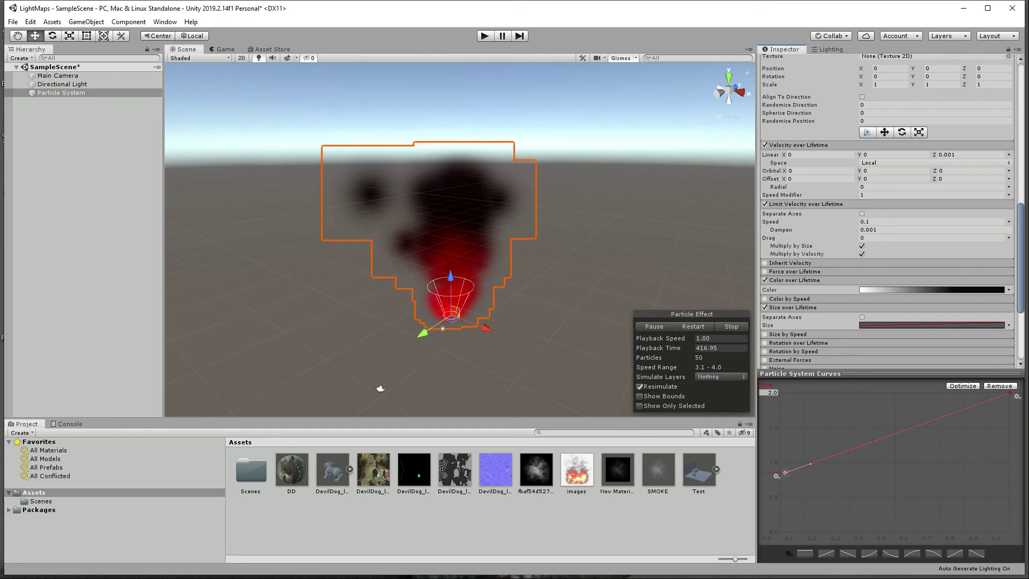
# Review the particle system's settings and collapse the Velocity, Limit Velocity, Color and Size over Lifetime modules
pyautogui.scroll(-5, 804, 311)
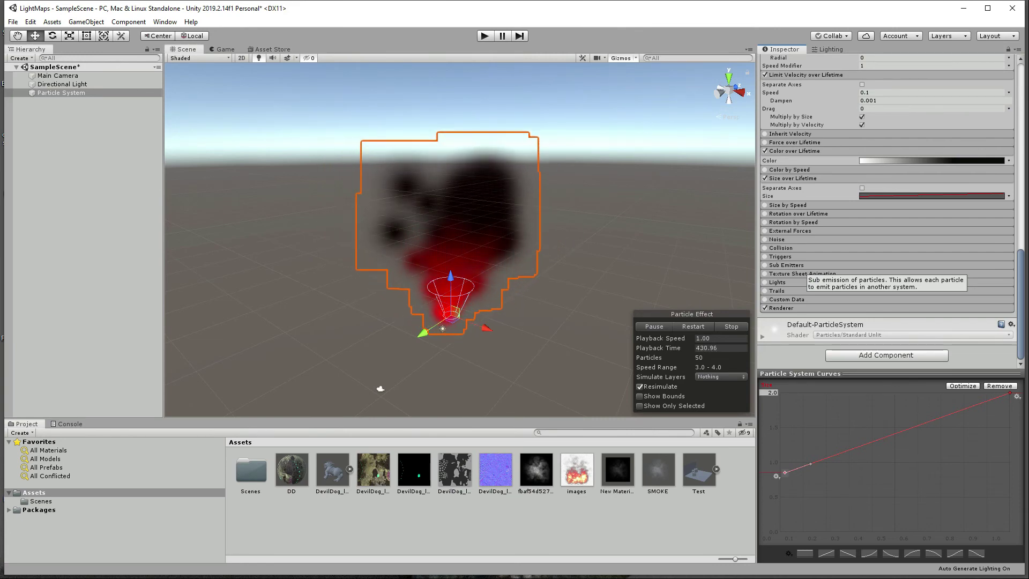
pyautogui.scroll(10, 786, 265)
pyautogui.scroll(8, 786, 265)
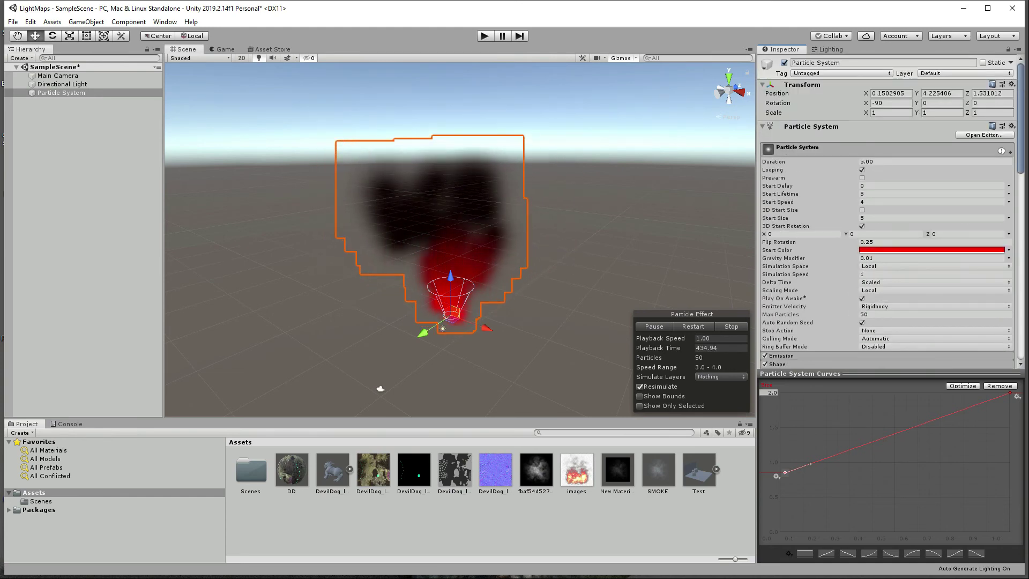
pyautogui.scroll(-18, 786, 264)
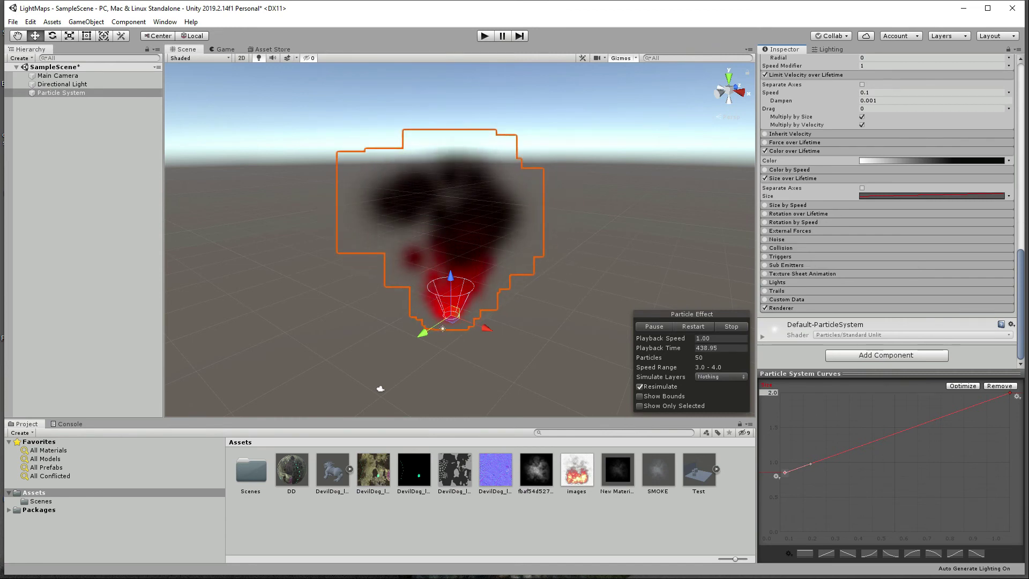
pyautogui.scroll(4, 799, 177)
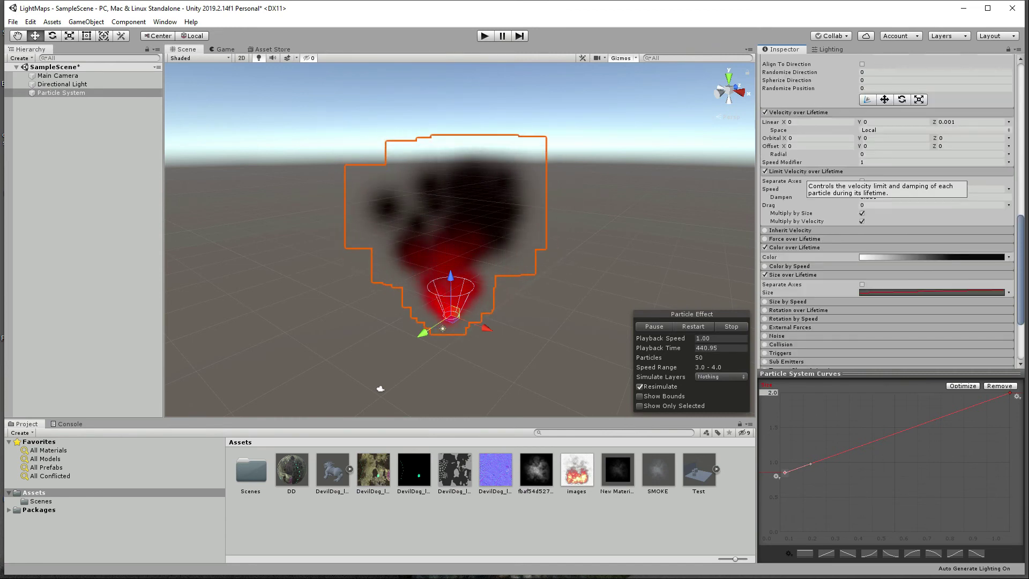
pyautogui.scroll(-2, 804, 177)
pyautogui.click(799, 121)
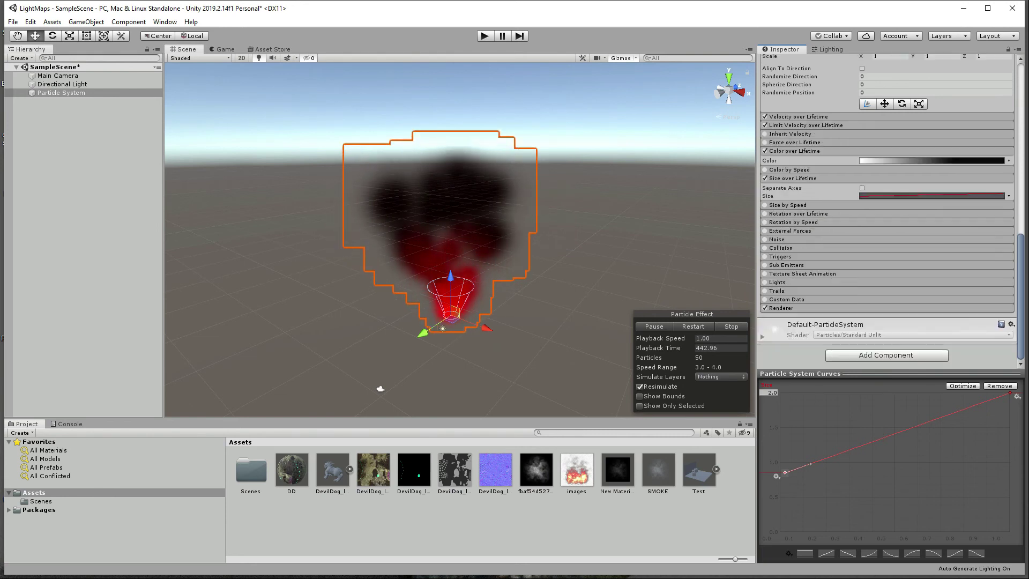
pyautogui.click(799, 152)
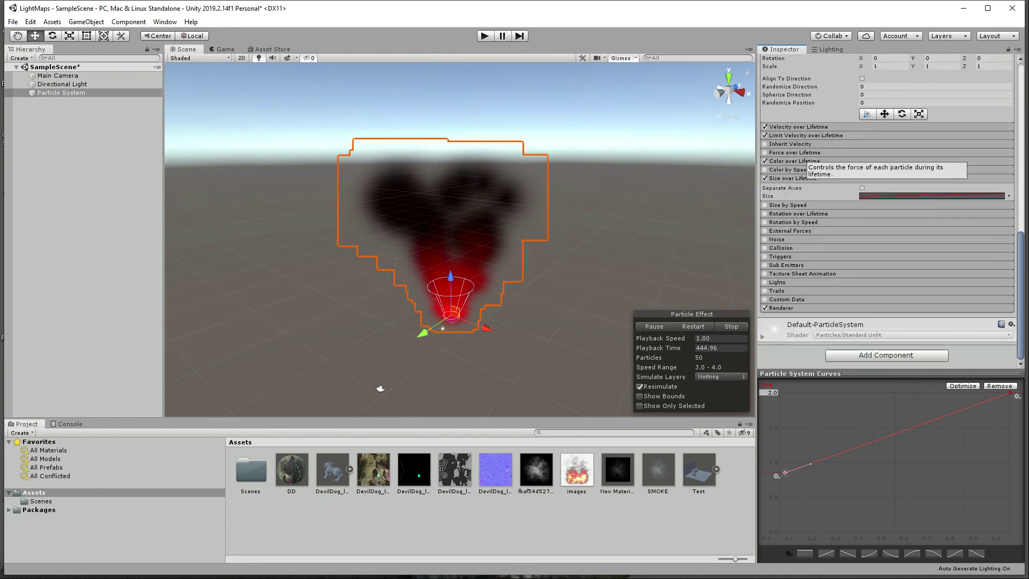
pyautogui.click(794, 178)
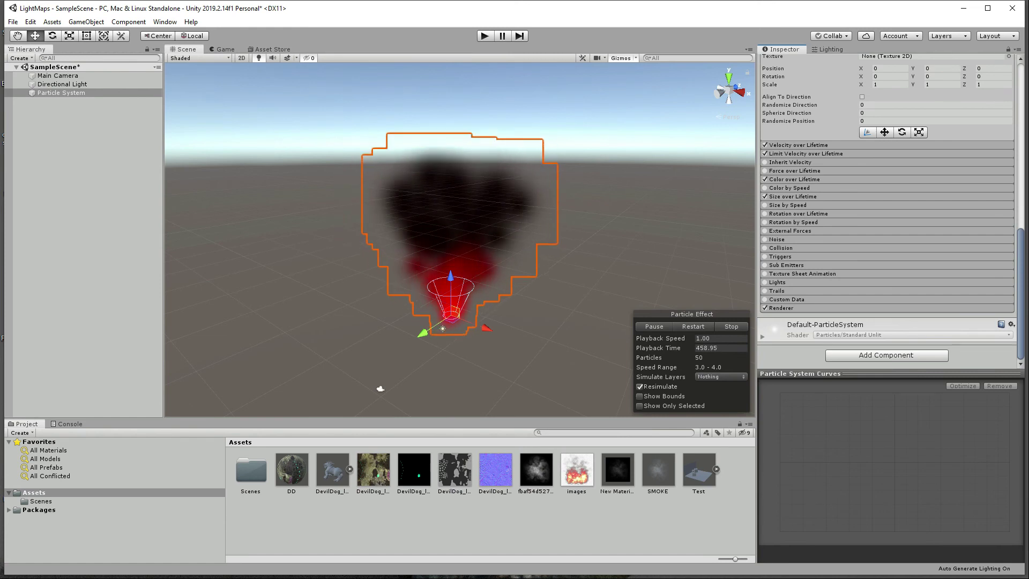
# Change the shader of the New Material asset to Particles/Standard Surface
pyautogui.click(618, 470)
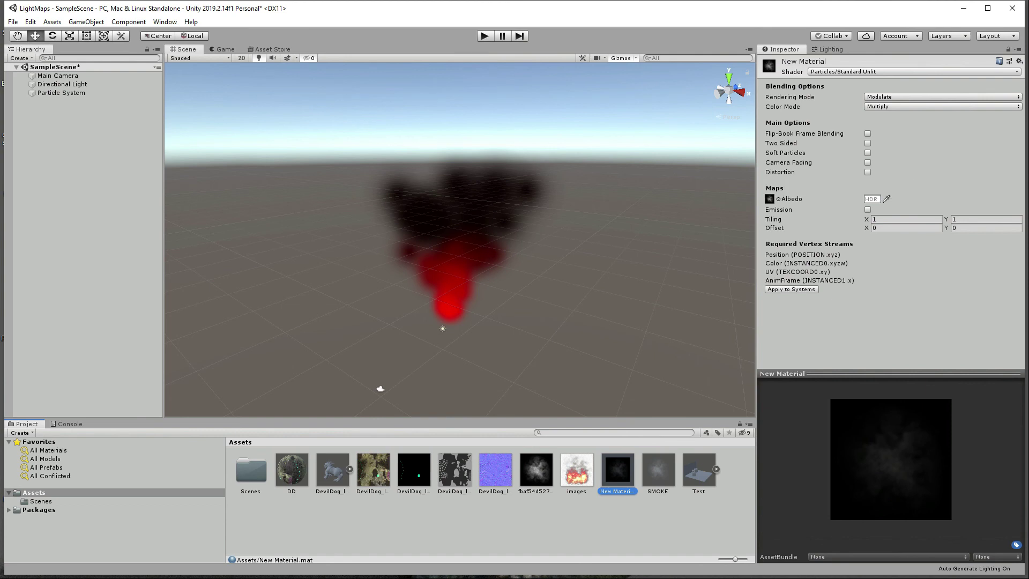
pyautogui.click(911, 72)
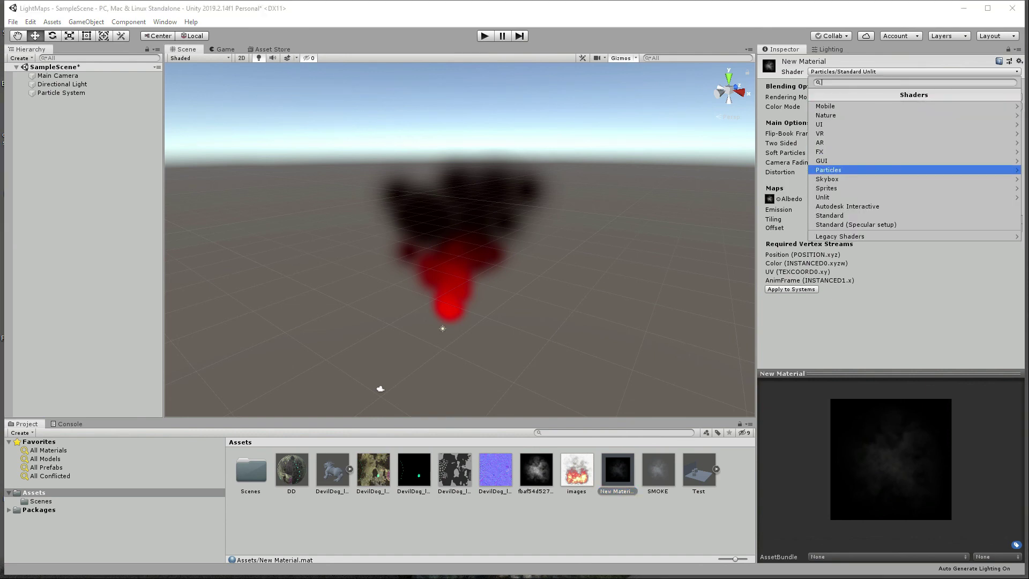
pyautogui.click(879, 170)
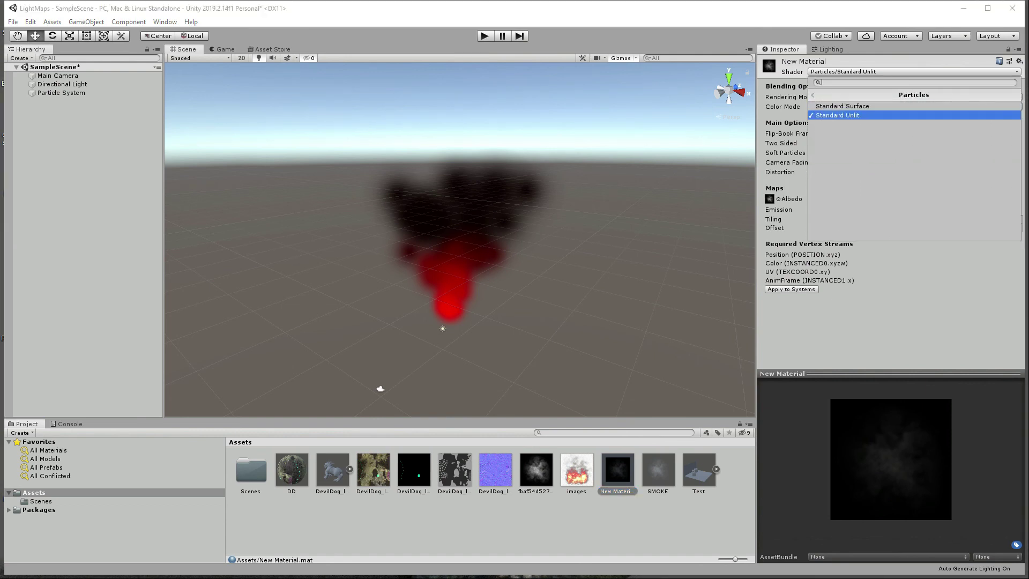
pyautogui.click(858, 106)
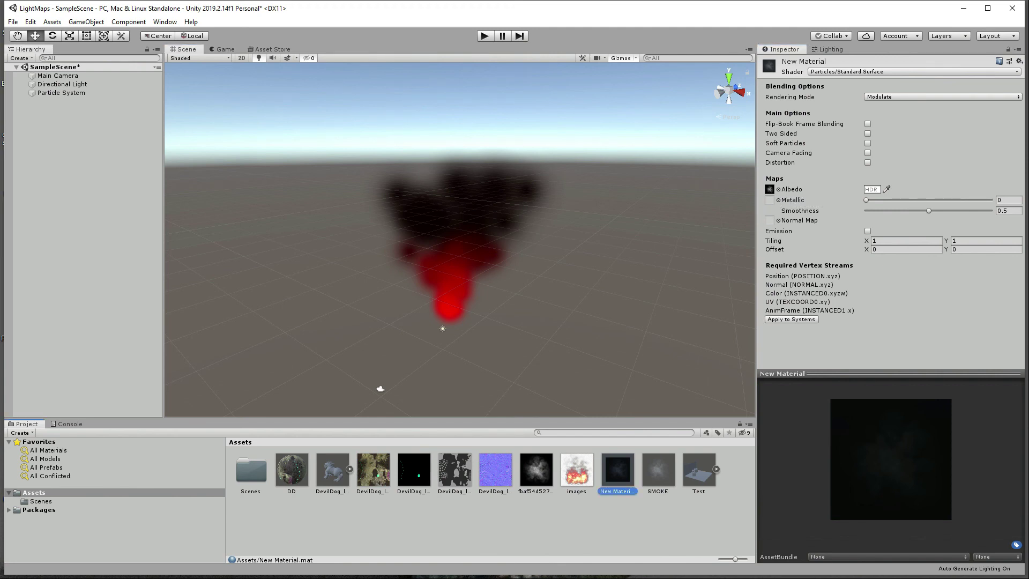
# Check the material's albedo texture choices without changing them and set the smoothness to 0
pyautogui.click(778, 189)
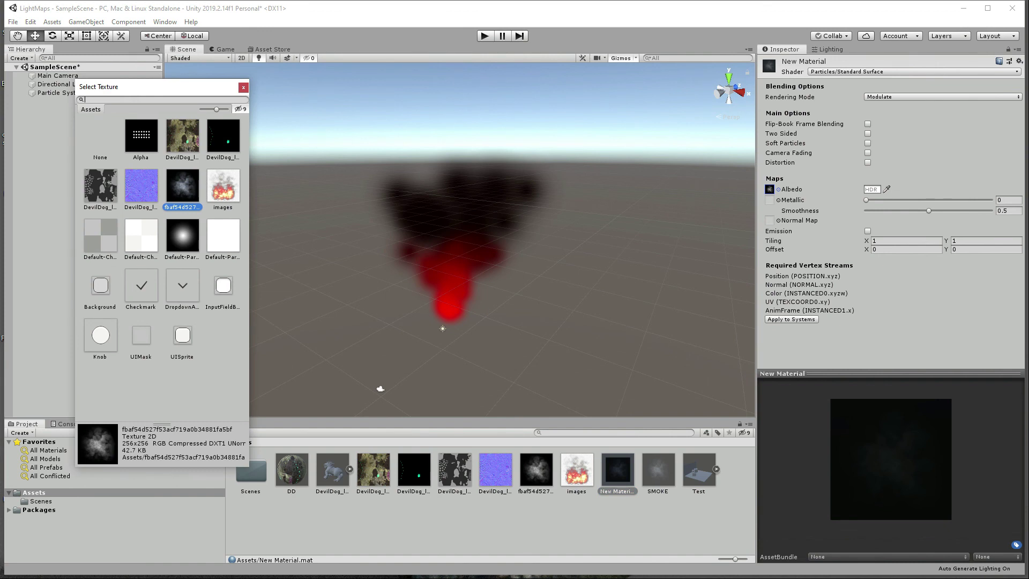
pyautogui.press('Escape')
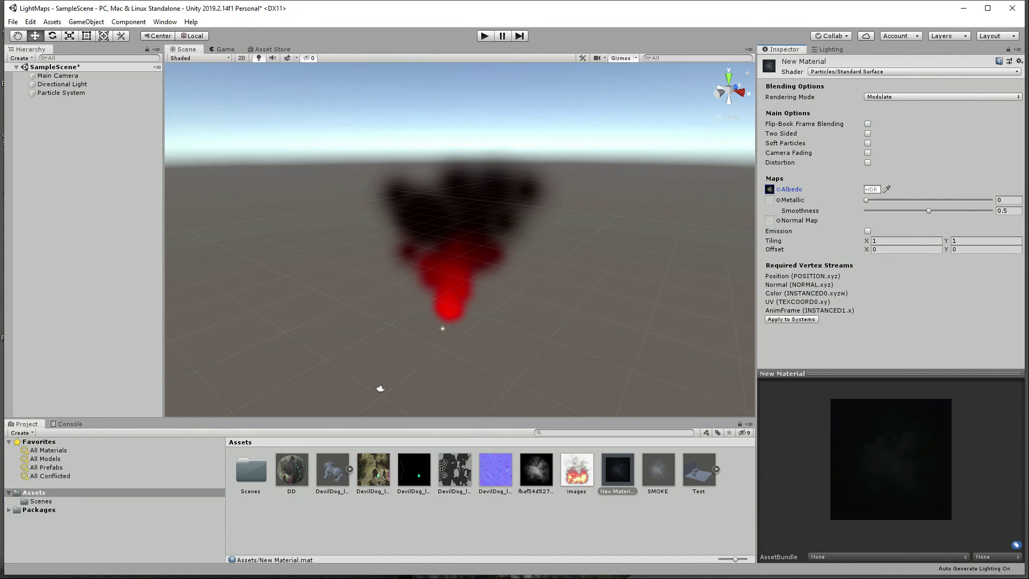
pyautogui.moveTo(929, 210); pyautogui.dragTo(867, 211)
# Enable emission on the material and assign the Default-Particle texture as its emission color map
pyautogui.click(868, 231)
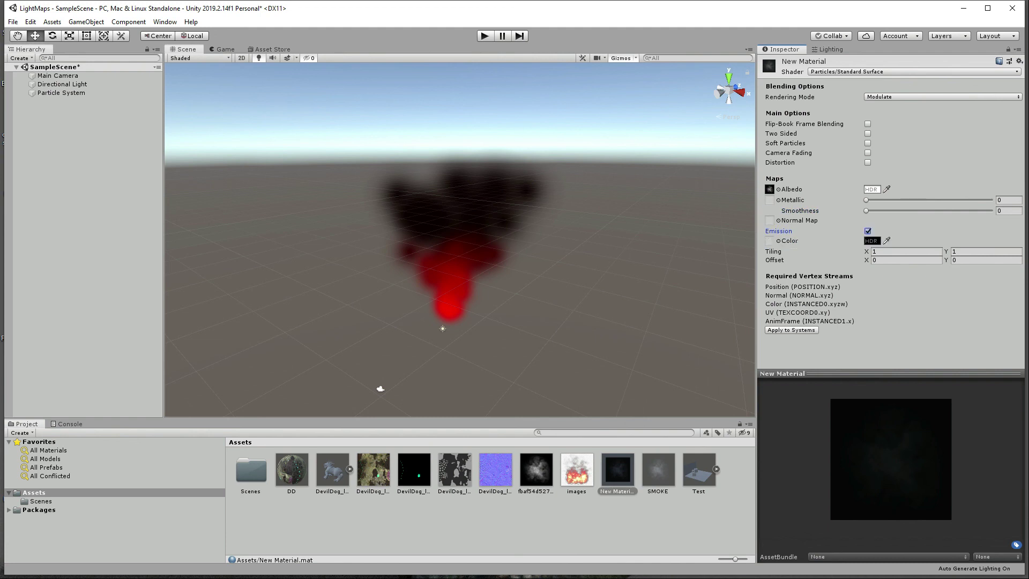
pyautogui.click(778, 241)
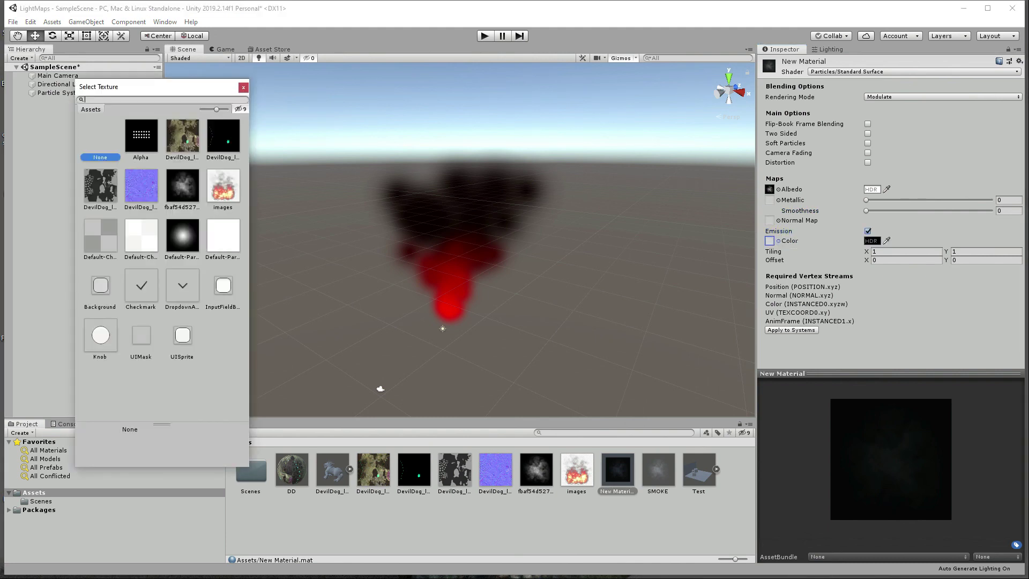
pyautogui.click(182, 236)
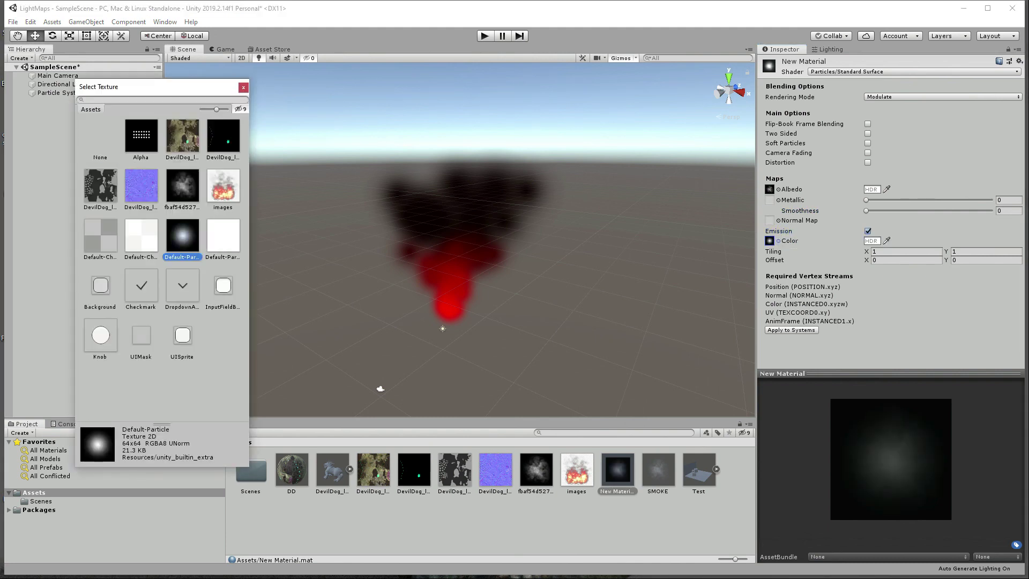